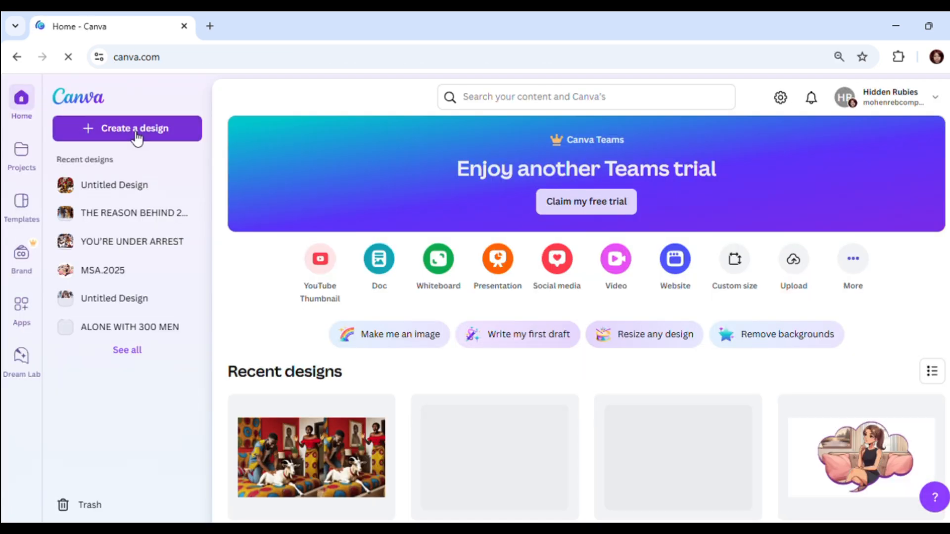
Step: Create a new YouTube Thumbnail design and apply the red "Passive Income Ideas" template
left_click(134, 134)
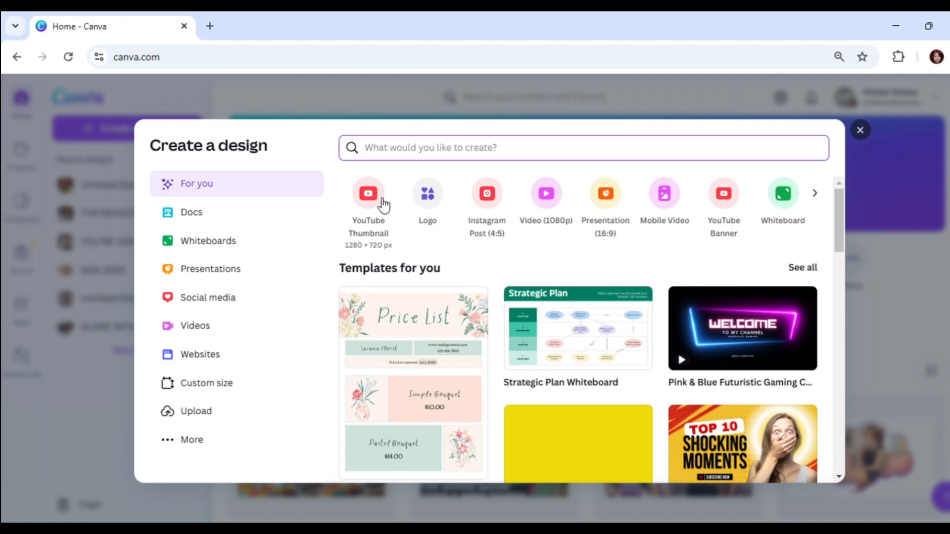
left_click(377, 201)
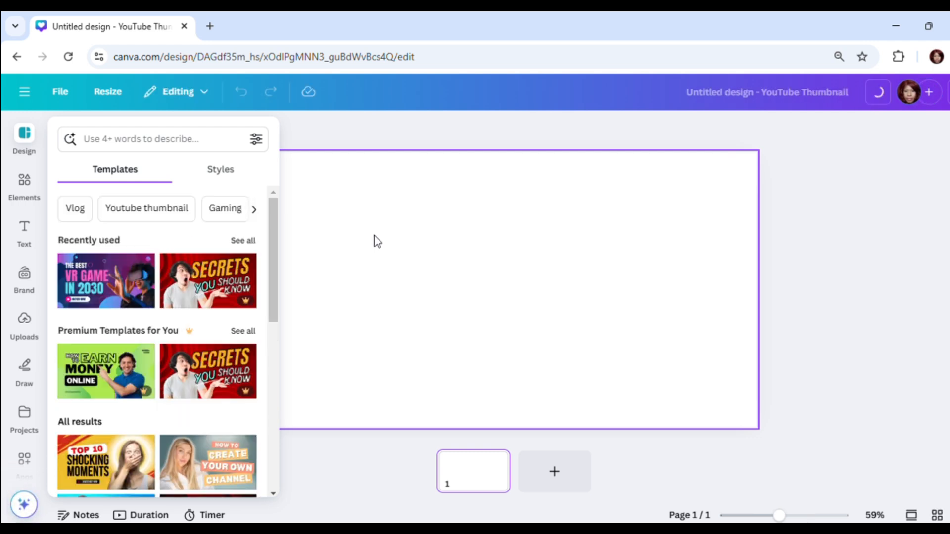
scroll(147, 314, "down", 2)
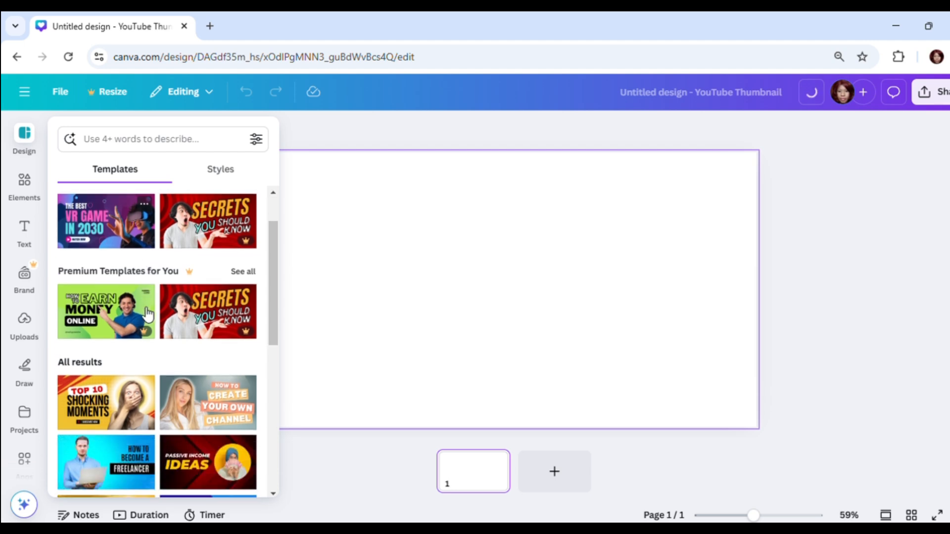
scroll(147, 314, "down", 2)
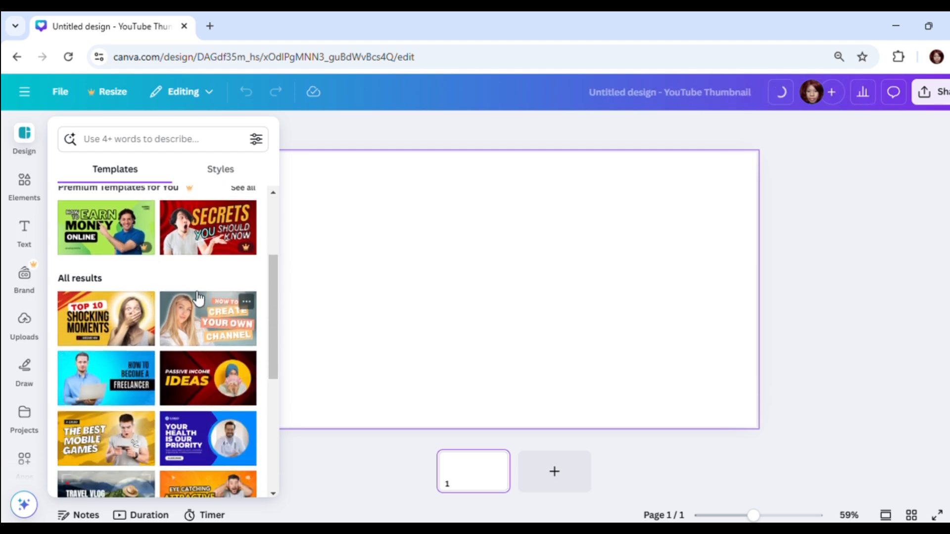
scroll(198, 296, "down", 2)
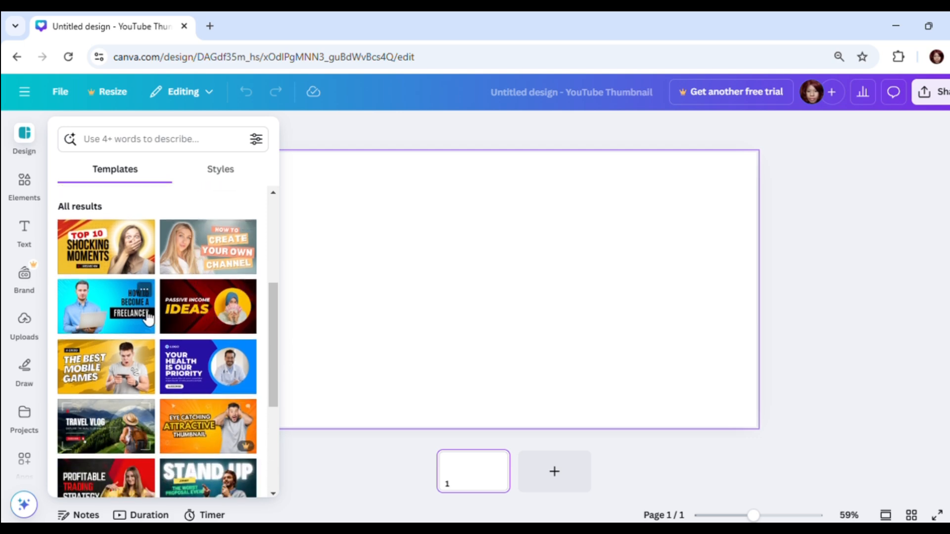
left_click(199, 327)
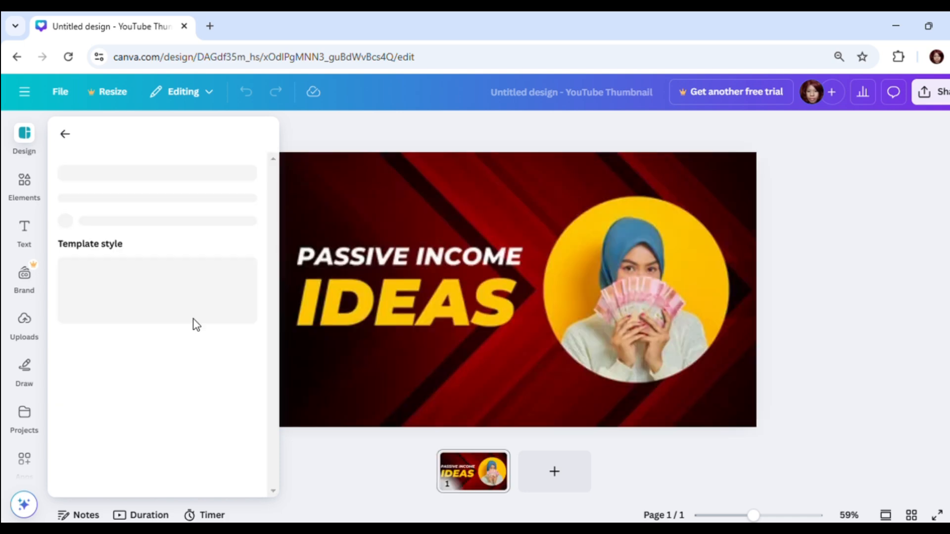
Step: Replace the white "PASSIVE INCOME" text with "HOW TO CREATE"
left_click(364, 254)
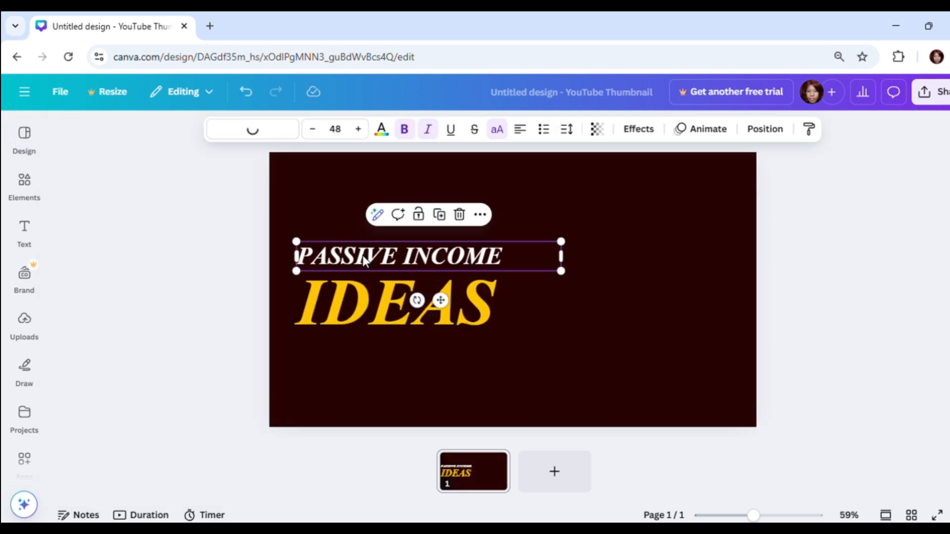
double_click(391, 257)
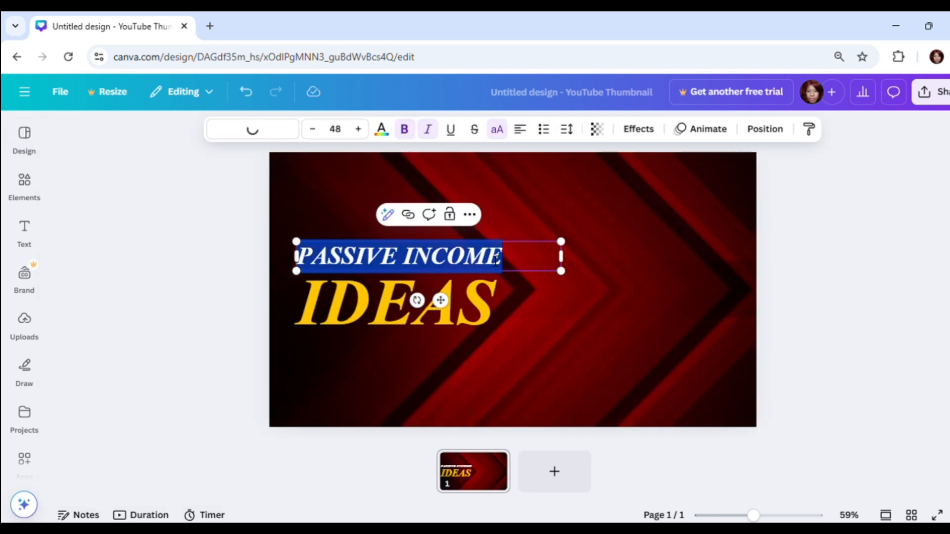
type("H")
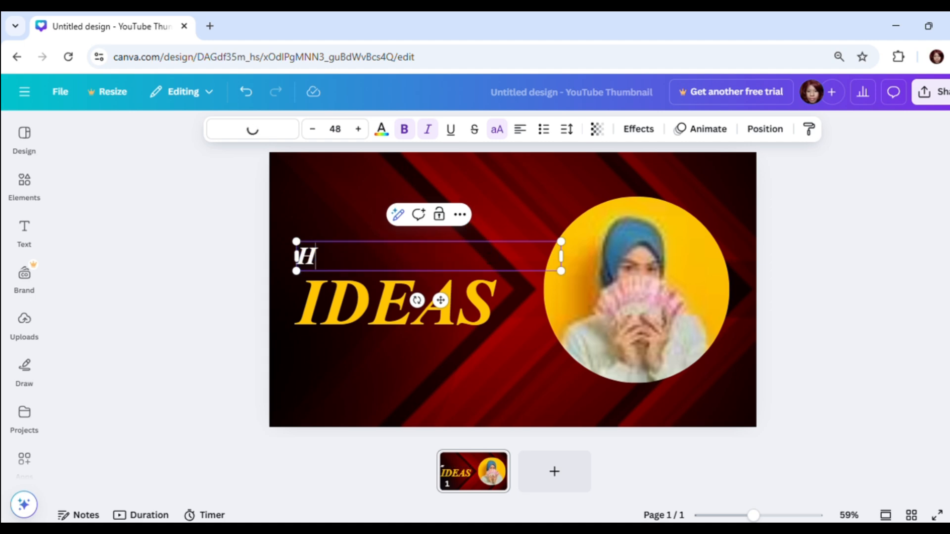
type("OW TO")
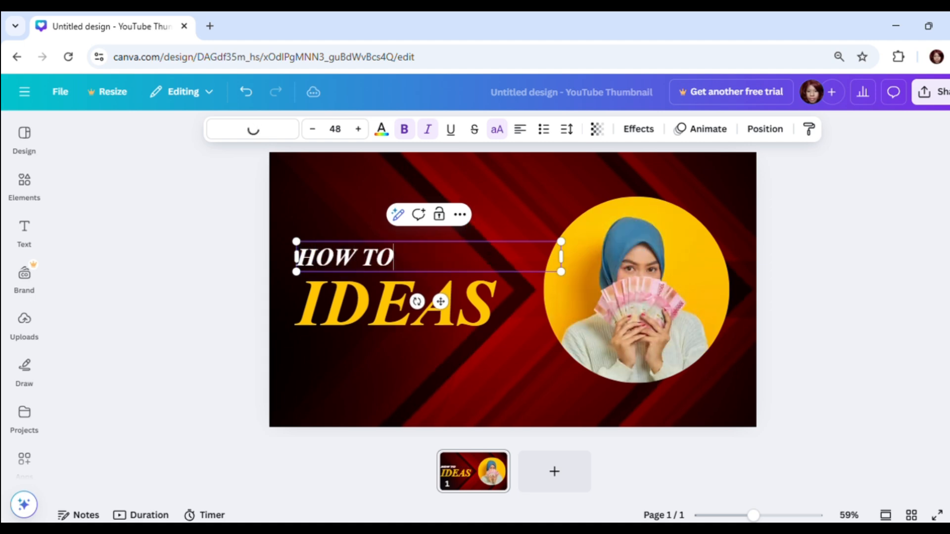
type(" CREATE")
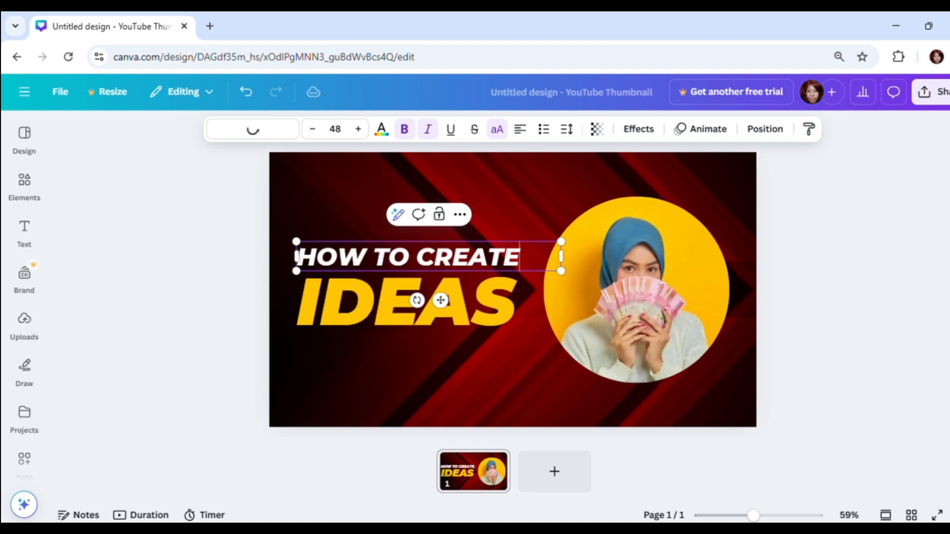
Step: Replace the yellow "IDEAS" text with "YOUTUBE"
left_click(457, 311)
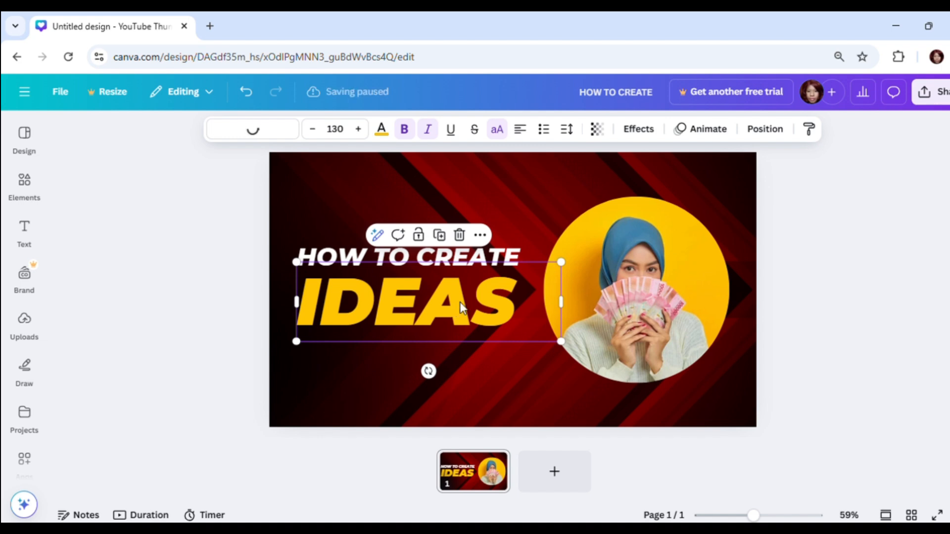
double_click(499, 303)
type("Y")
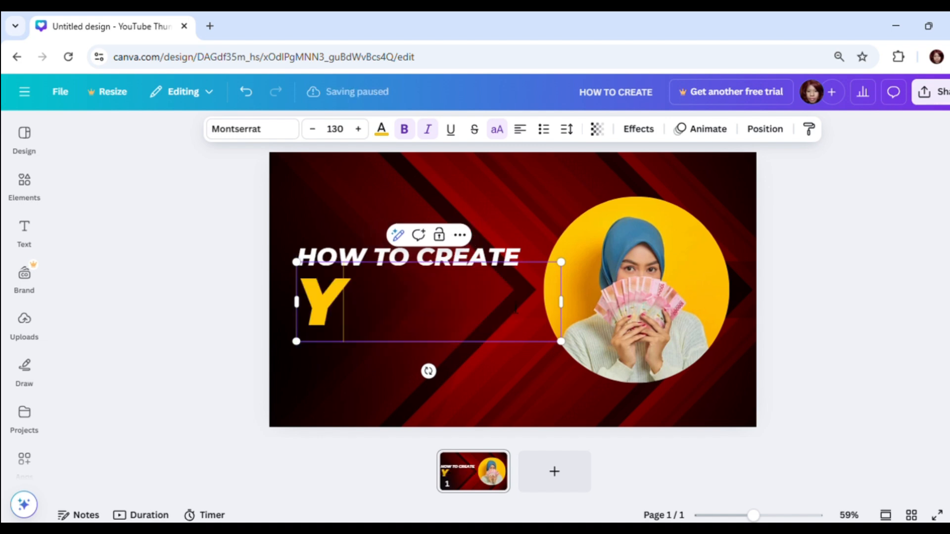
type("OUTUBE")
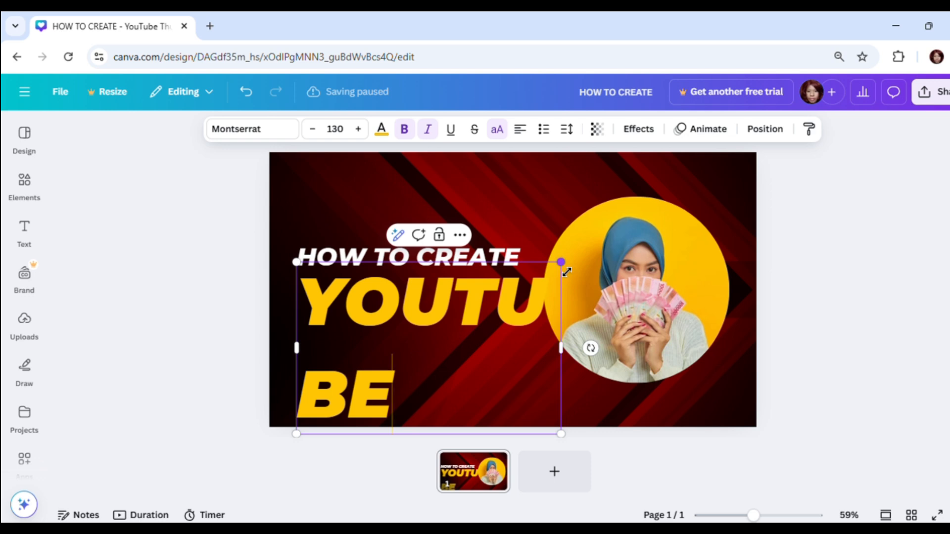
Step: Shrink the YOUTUBE text to size 96.1, widen its box to fit one line, and move it directly under HOW TO CREATE
left_click_drag(561, 263, 492, 307)
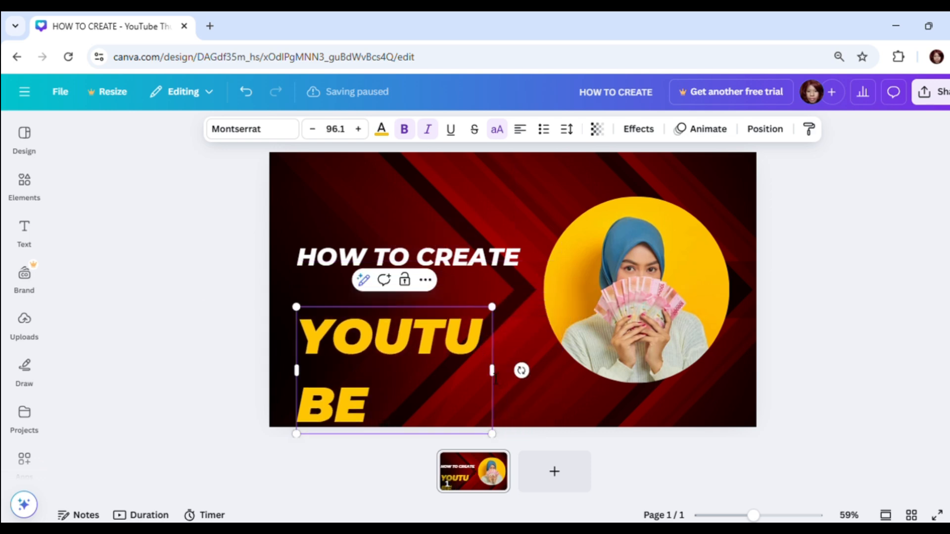
left_click_drag(492, 372, 556, 370)
left_click(502, 270)
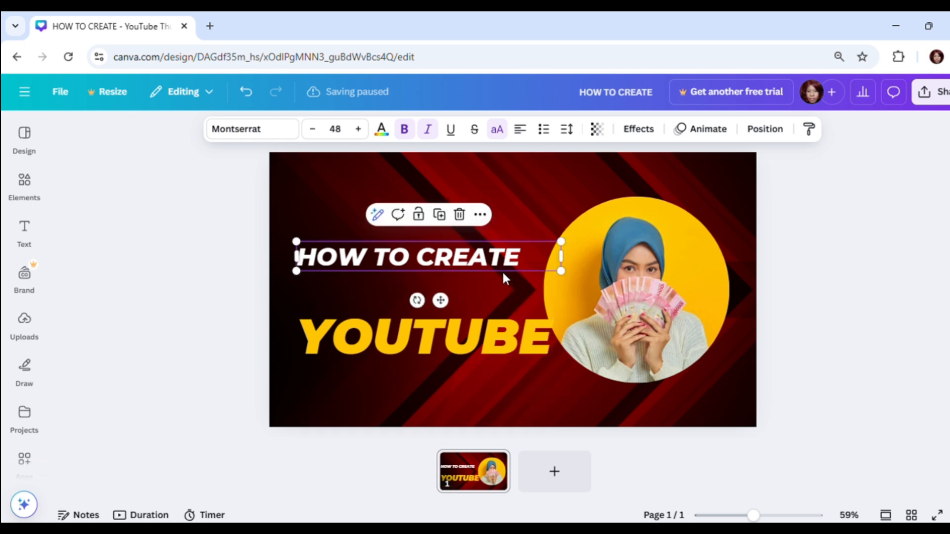
left_click_drag(504, 336, 485, 302)
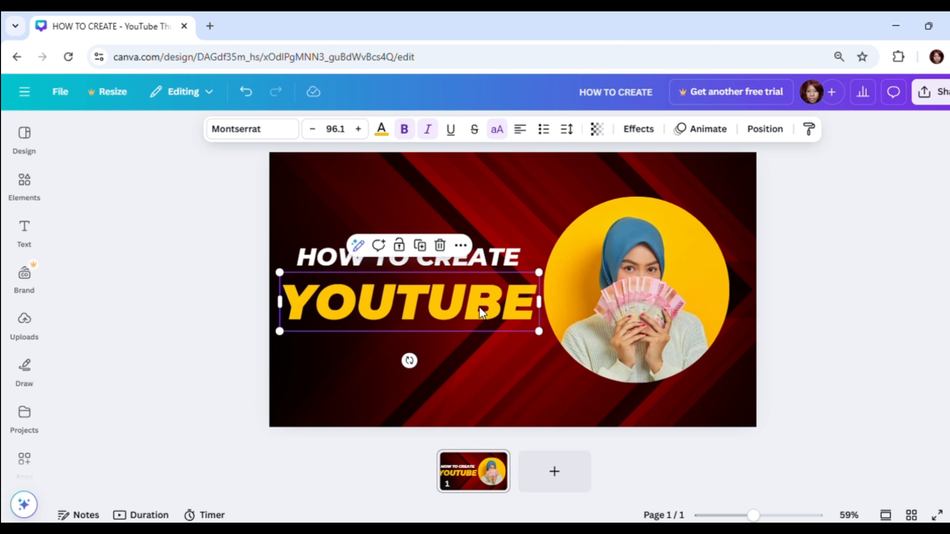
Step: Duplicate the YOUTUBE text and change the copy to "THUMBNAIL"
key("ctrl+d")
double_click(483, 350)
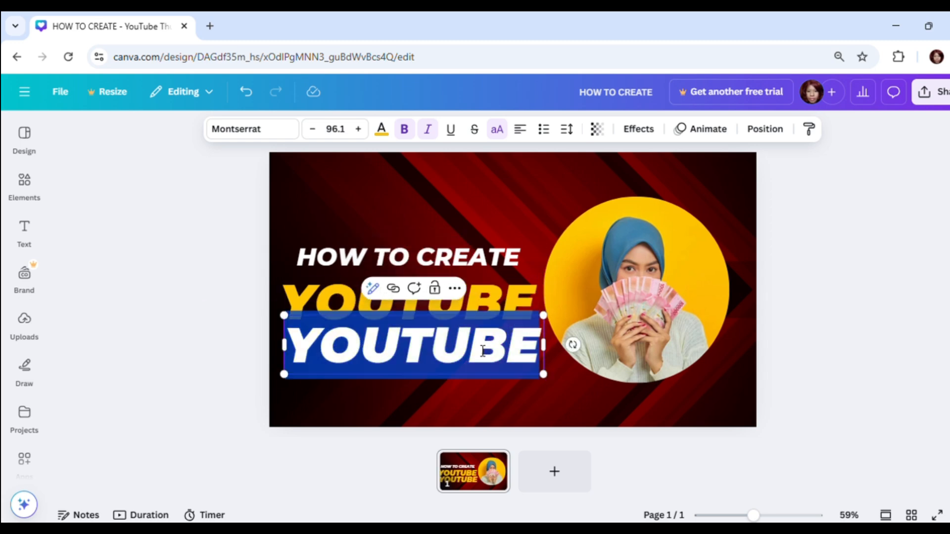
type("T")
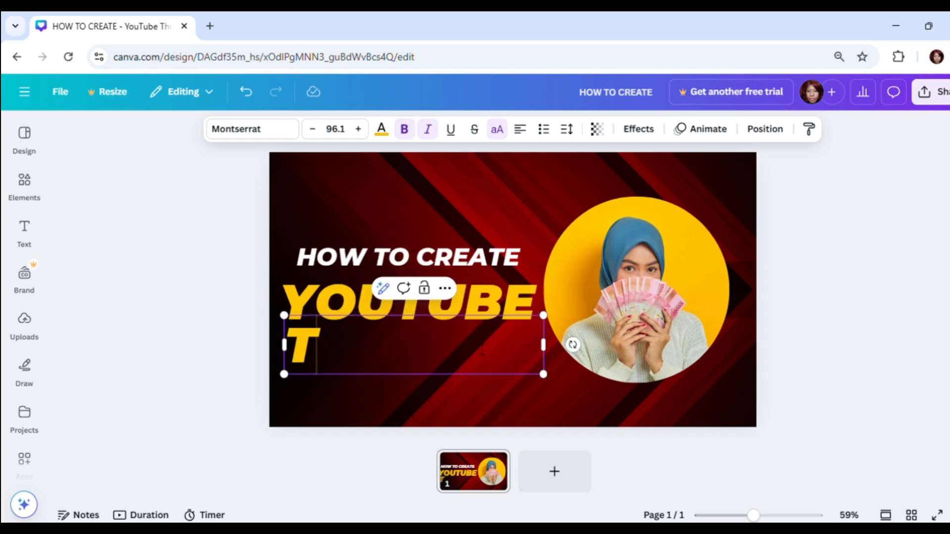
type("HUMBNAIL")
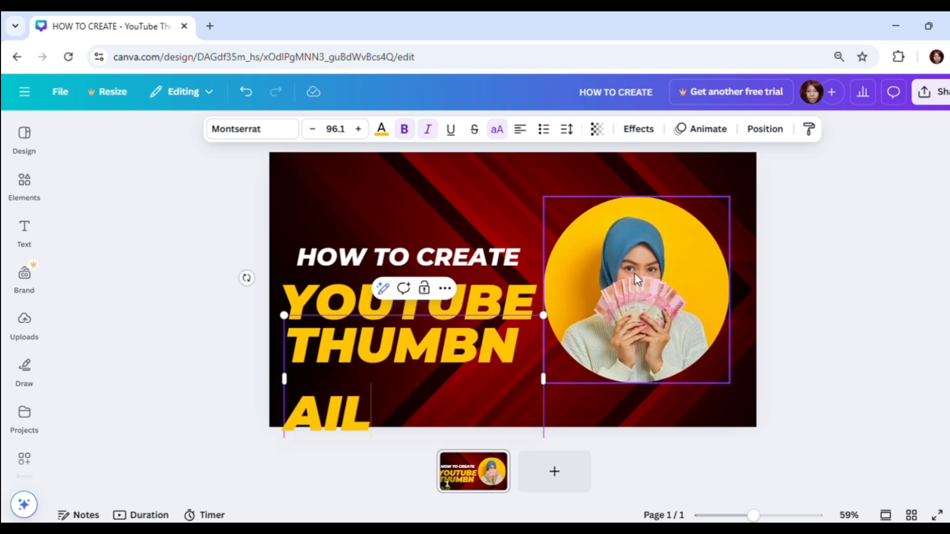
Step: Move the circular photo to the right edge of the thumbnail and resize the THUMBNAIL text to fit on one line
left_click_drag(636, 276, 664, 272)
left_click(510, 388)
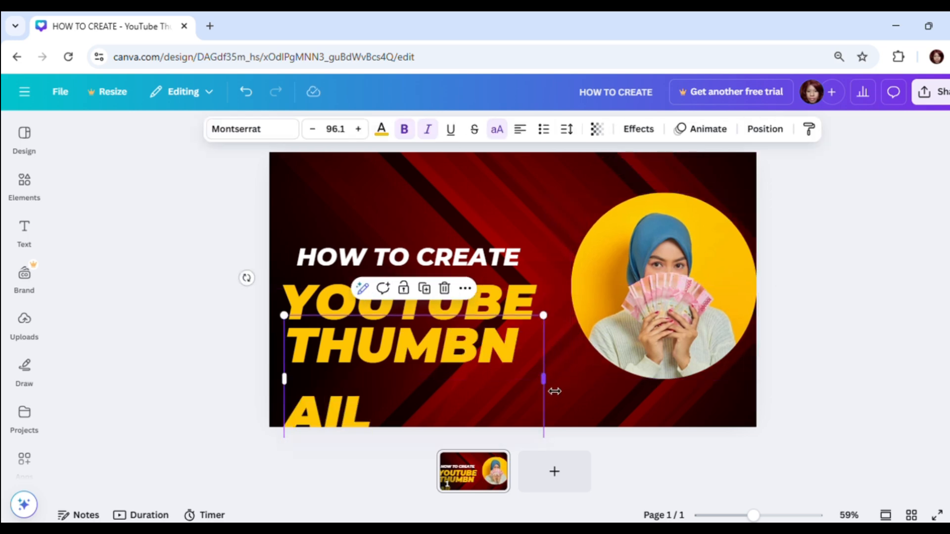
left_click_drag(551, 391, 561, 361)
left_click(472, 381)
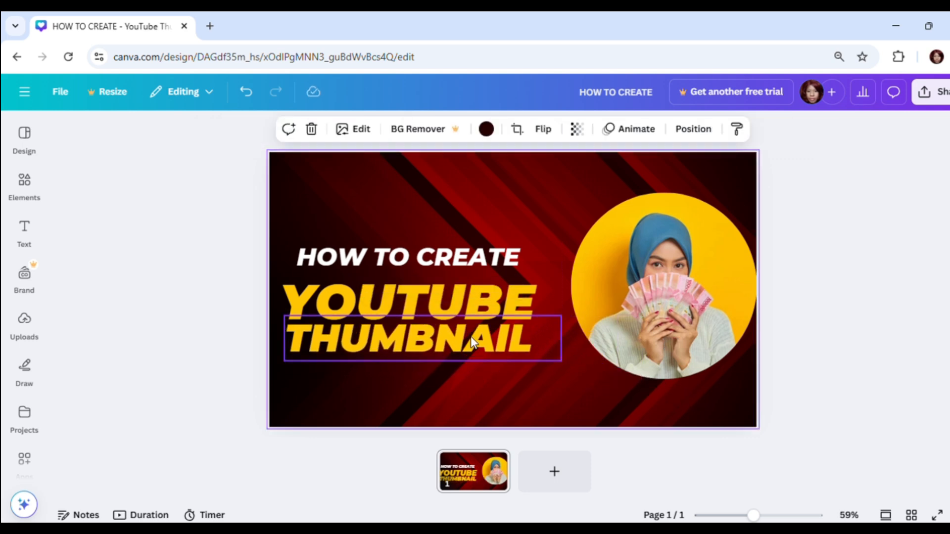
left_click(24, 230)
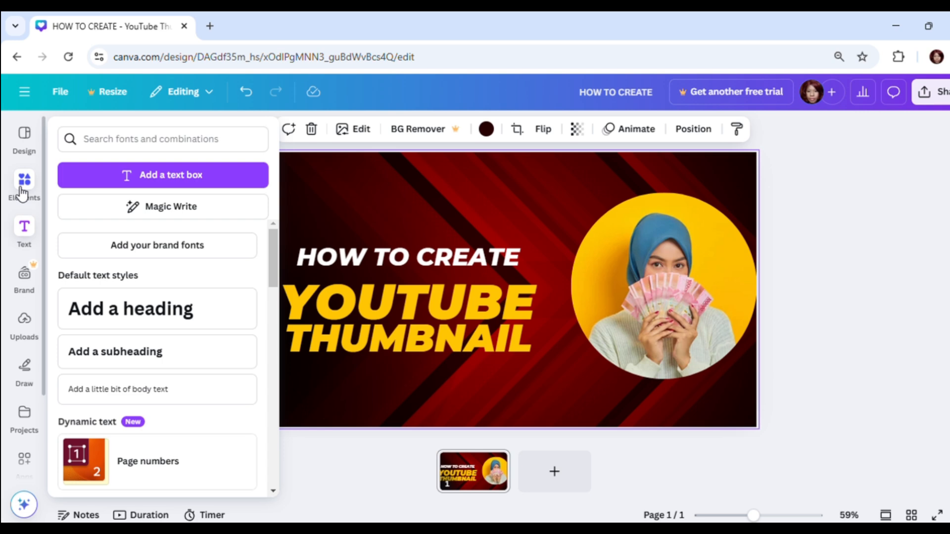
left_click(23, 193)
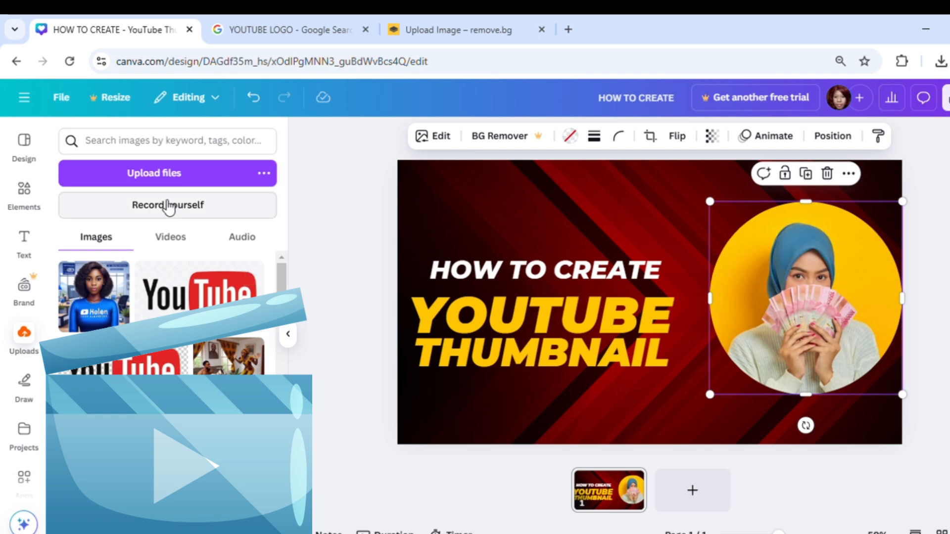
left_click(94, 297)
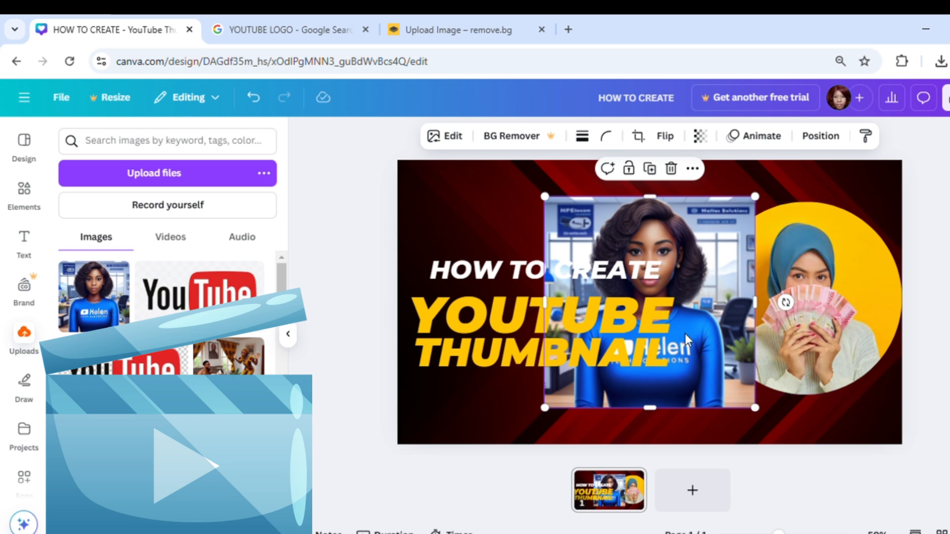
left_click_drag(731, 375, 850, 371)
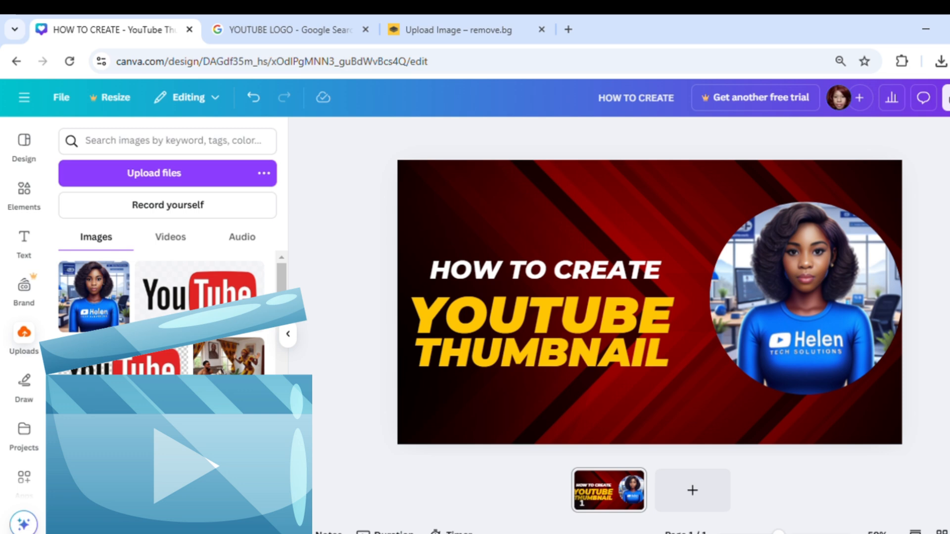
key("ctrl+z")
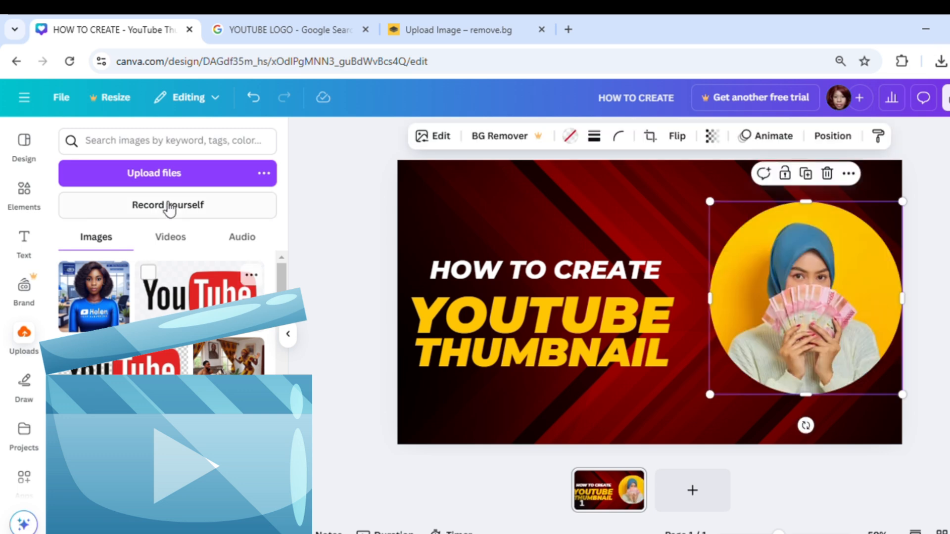
Step: Replace the photo in the circular frame with the uploaded portrait of the woman in the blue top
left_click(99, 300)
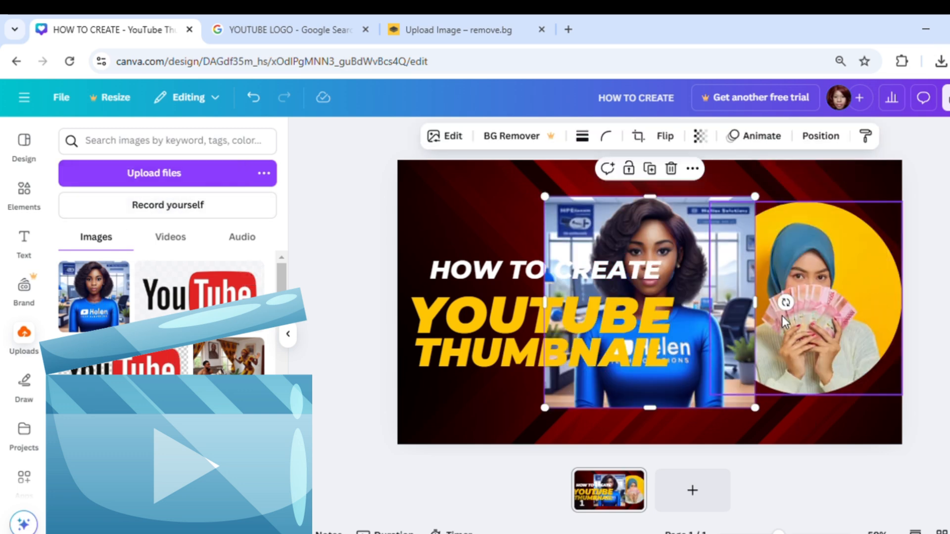
left_click_drag(723, 372, 849, 364)
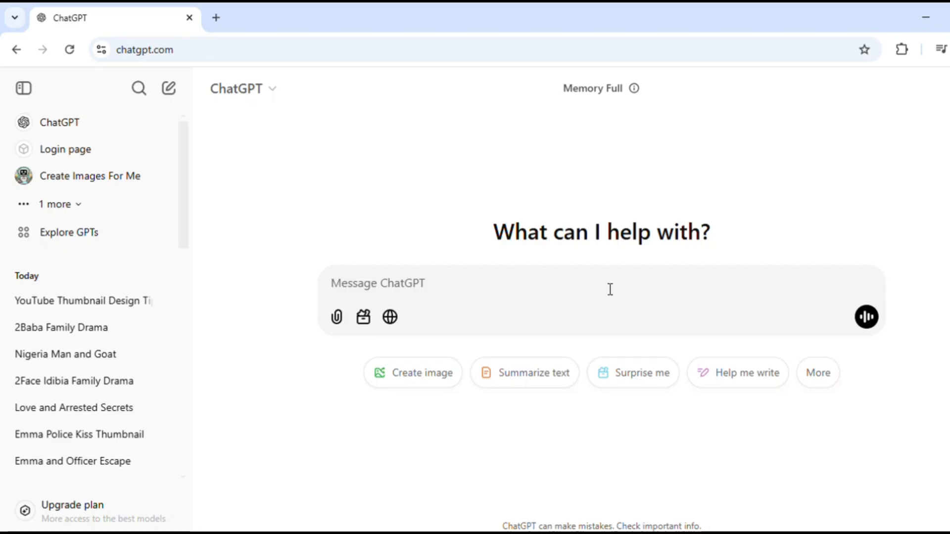
Step: Search Google for "chatgpt" in a new browser tab and open the ChatGPT site
left_click(216, 17)
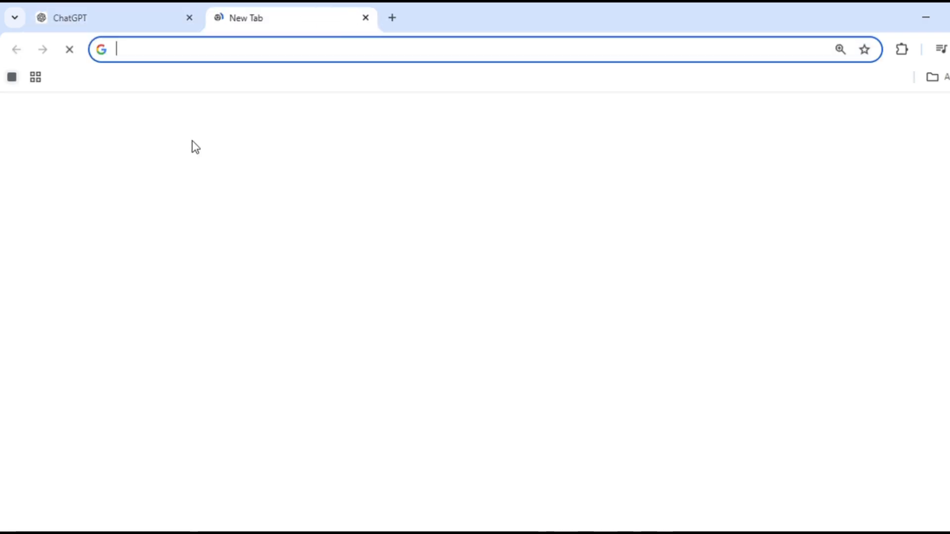
left_click(229, 55)
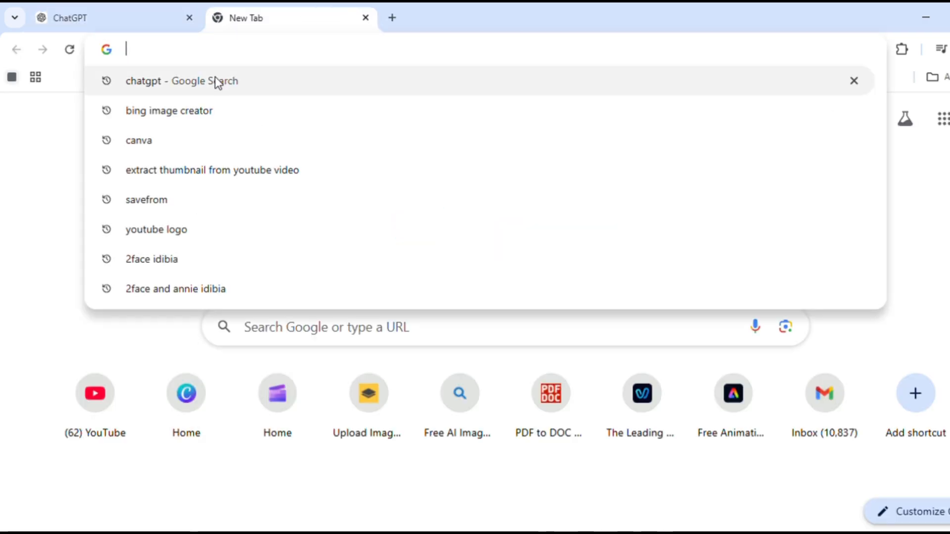
left_click(214, 76)
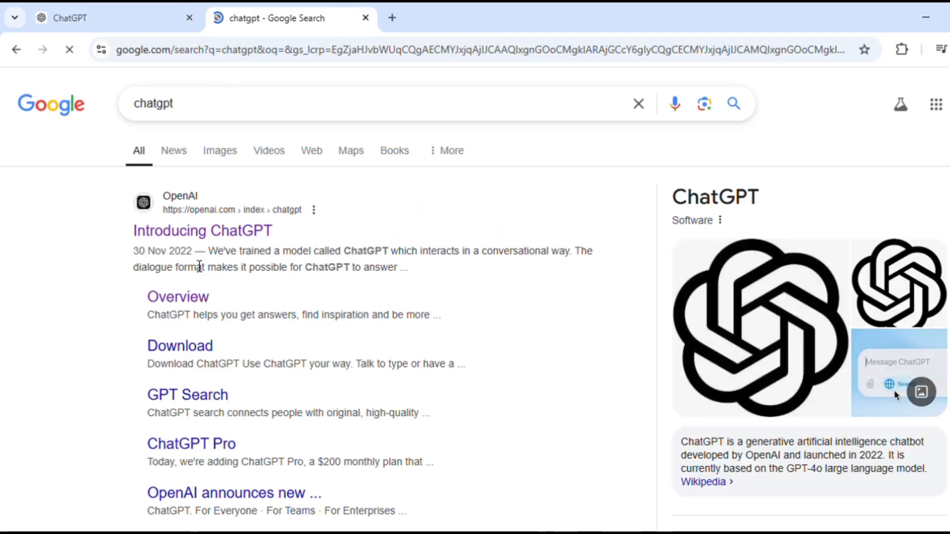
scroll(193, 266, "down", 5)
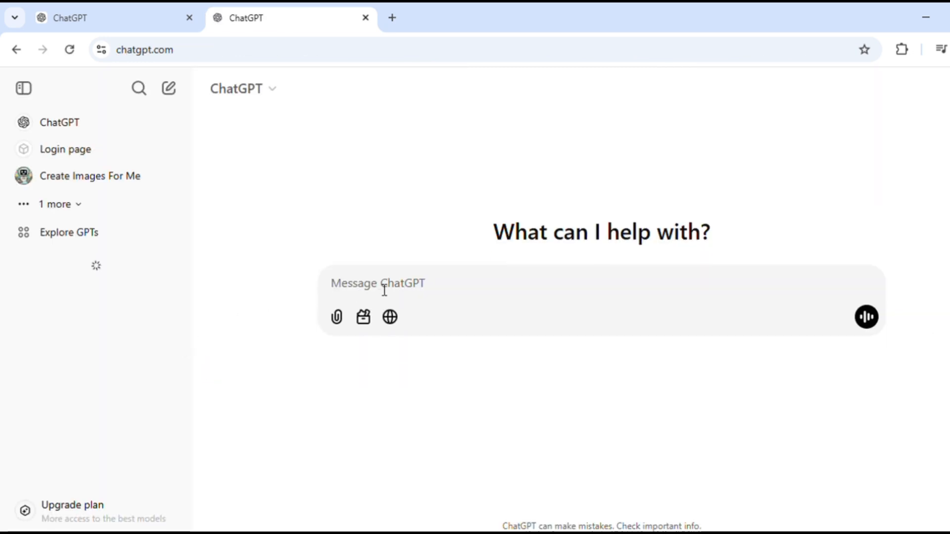
Step: Begin a ChatGPT request with "GENERATE A PROMPT DESCRIPTION ON HOW TO CREATE YOUTUBE THUMBNAIL"
type("GENB")
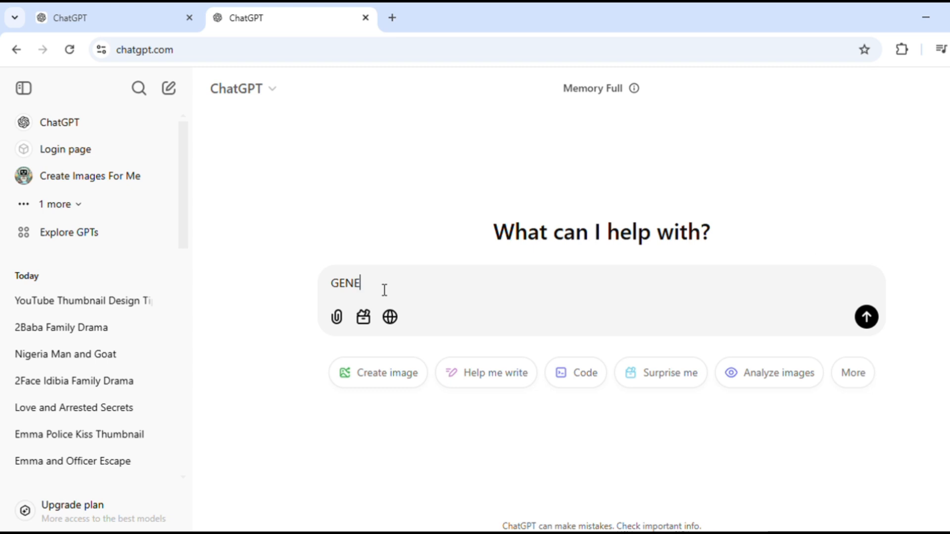
type("RATE A PROMPT DES")
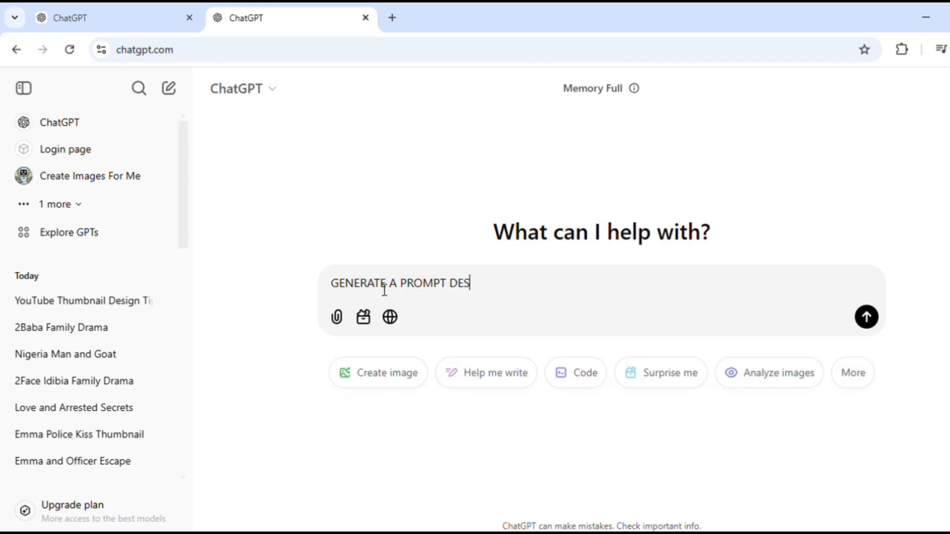
type("CRIPTION ")
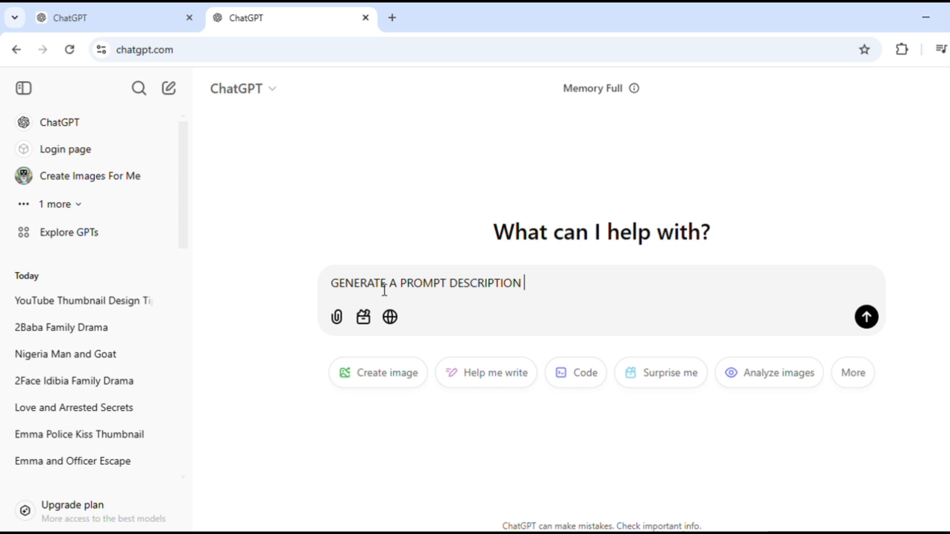
type("ON HOW TO")
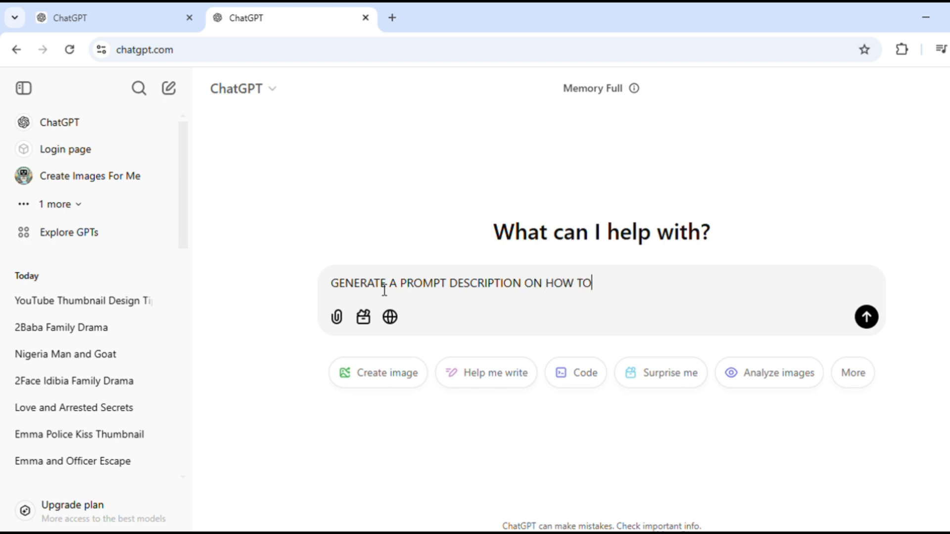
type(" CREATE YOUTUBE THUMBNA")
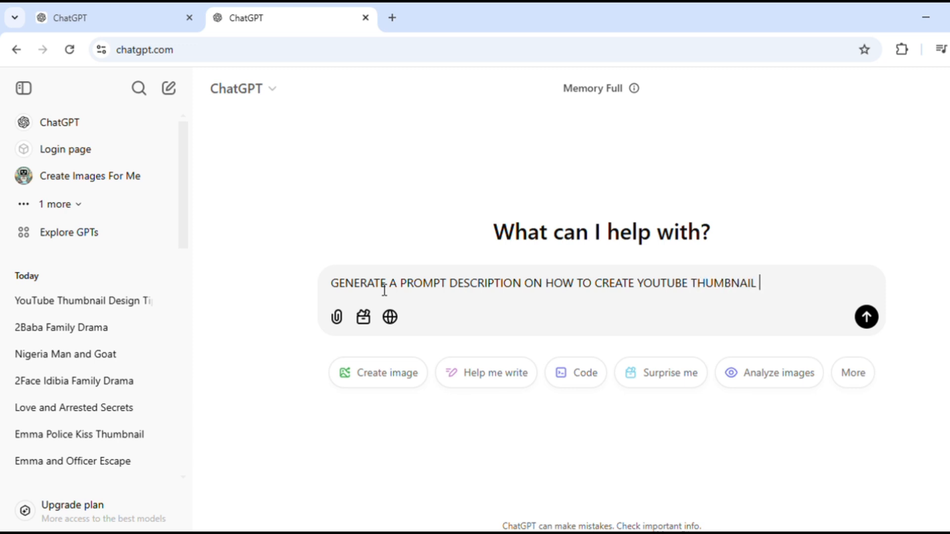
type("IL ")
Step: Extend the request with "WITH SHARP AND BRIGHT BACKGROUND THAT WILL WILL INCREASE MY CTR THE TITLE"
type("WITH DH")
type("SHARP AN")
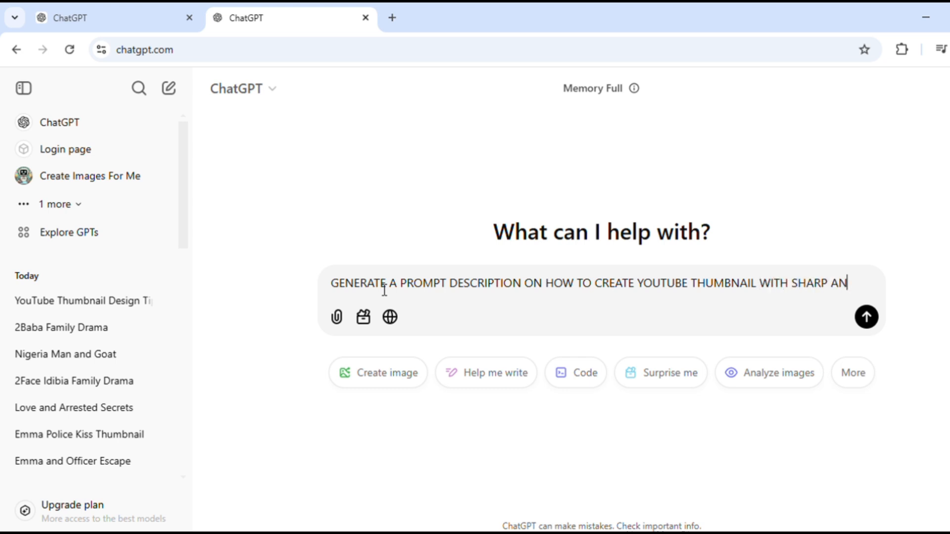
type("D")
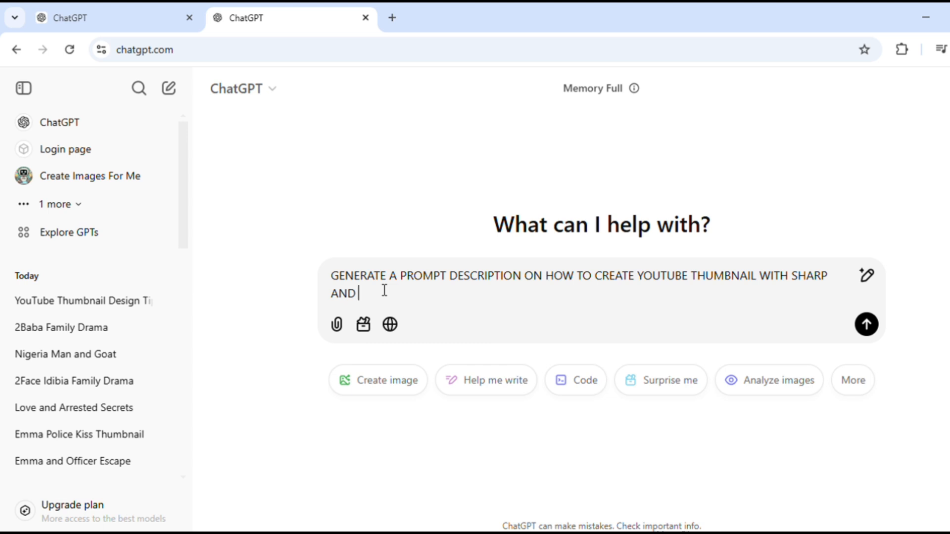
type("BRIGHT BACK")
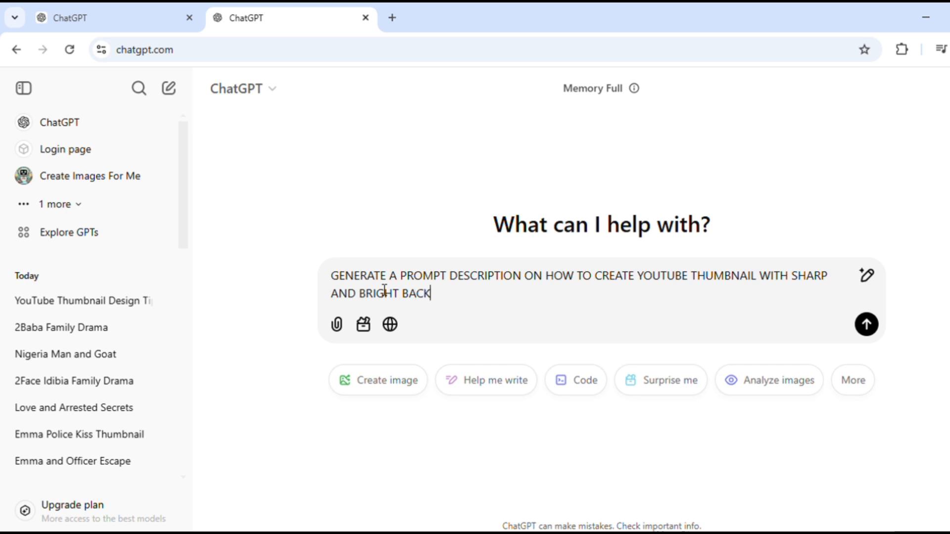
type("GROUND THAT WILL WILL")
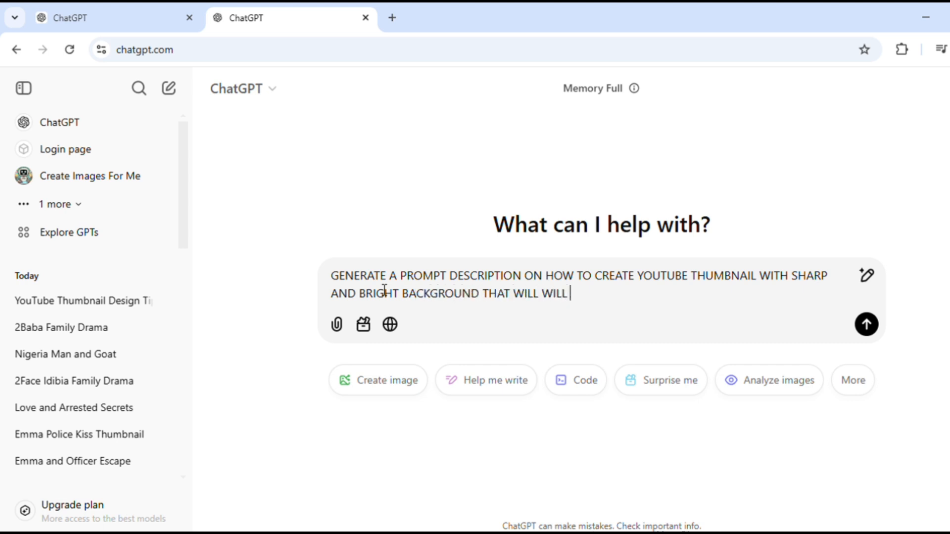
type(" WILL INCREASE M")
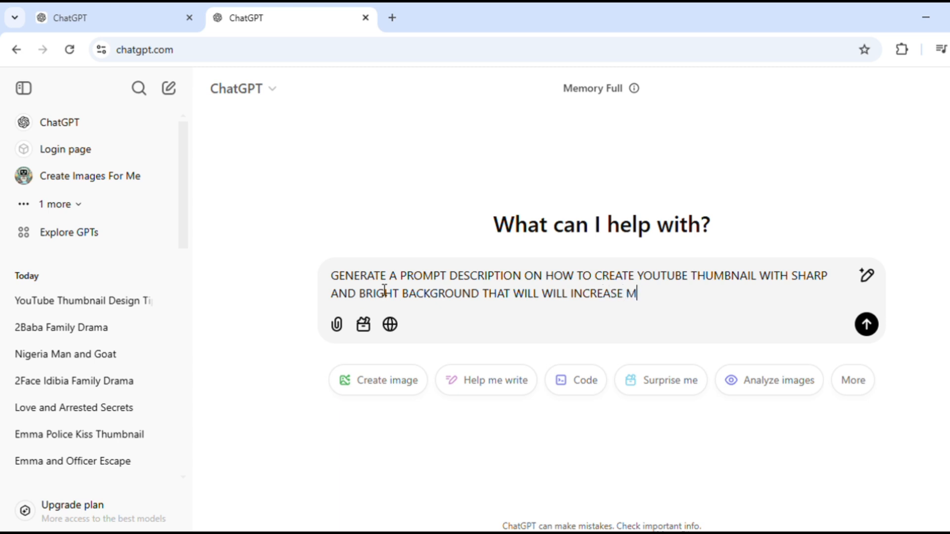
type("UY")
key("BackSpace")
key("BackSpace")
key("BackSpace")
key("BackSpace")
type("Y CTR THE TITLE ")
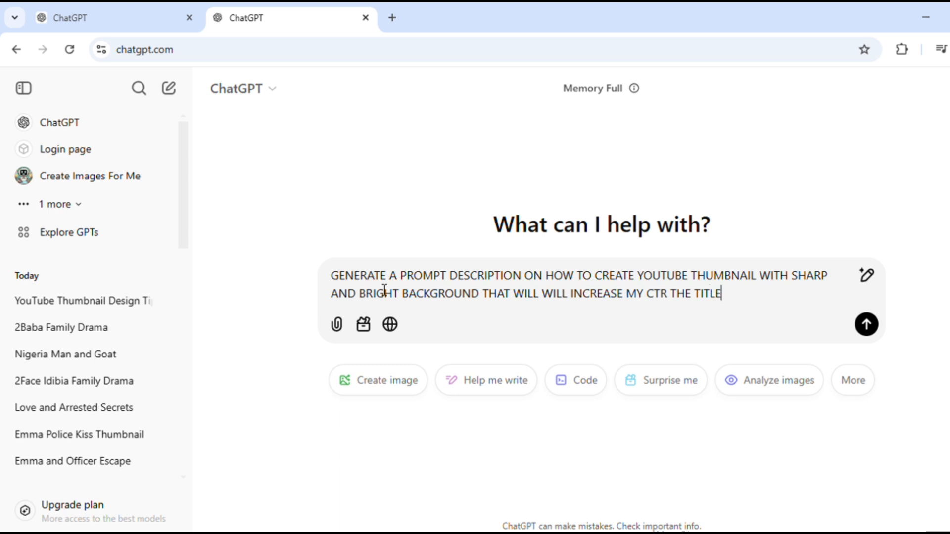
Step: Add the title "HOW TO CREATE YOUTUBE THUNBNAIL" to the request and enclose it in quotation marks
type("HOW TO CREATE YO")
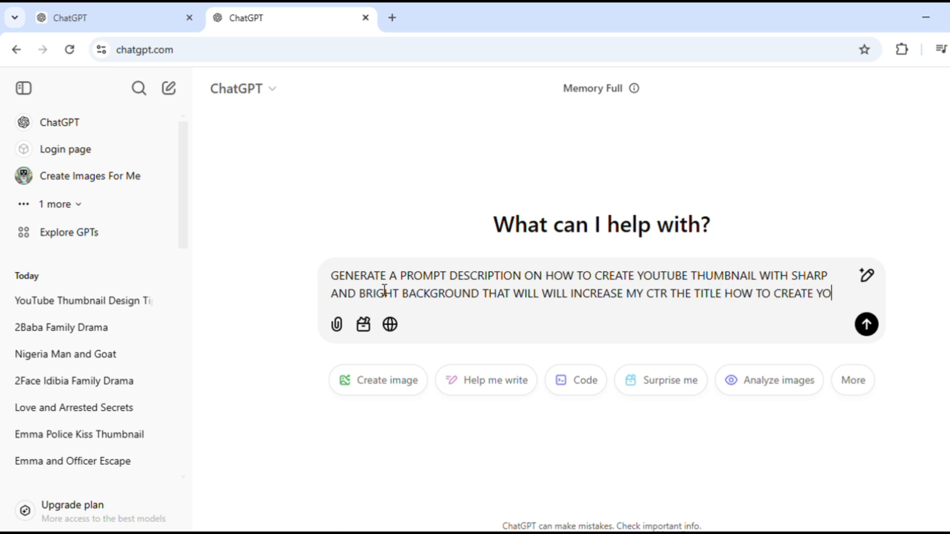
type("UTUBE THU")
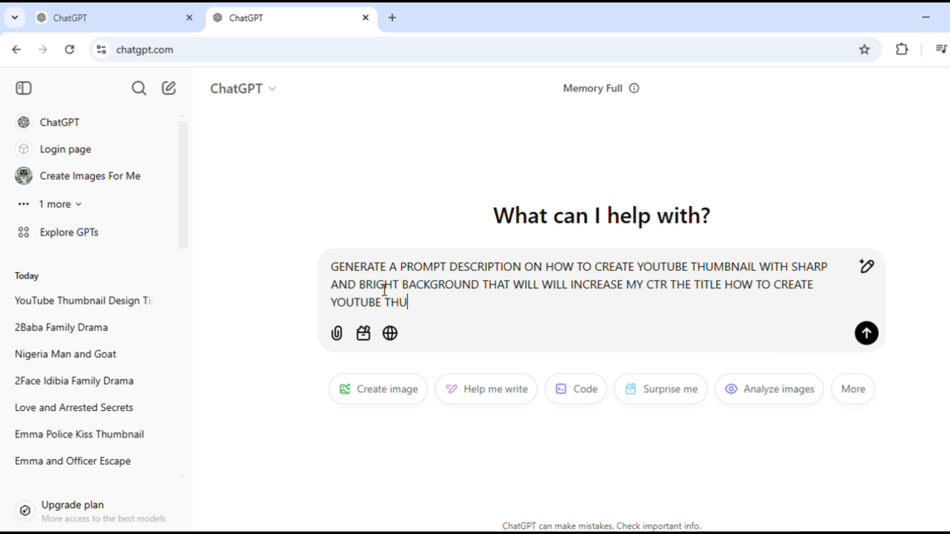
type("NBNAIL")
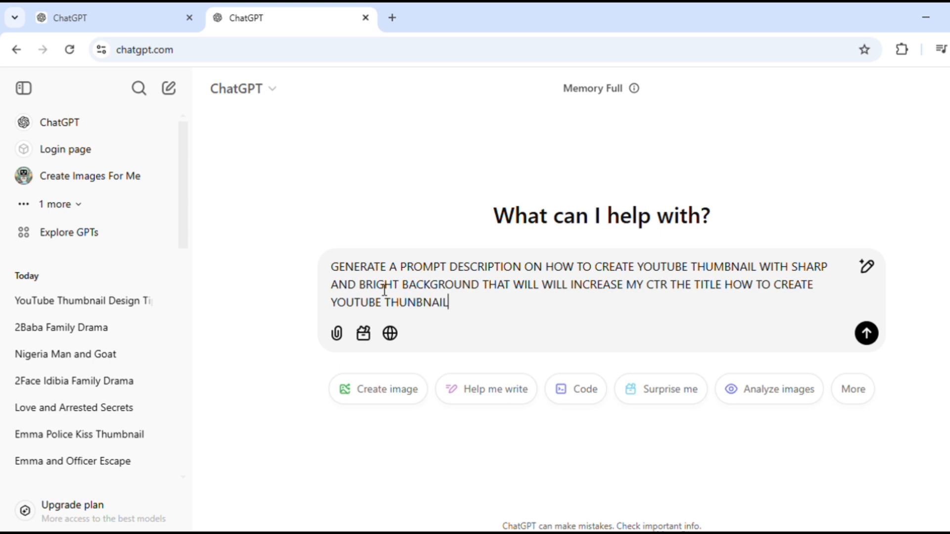
type(" SHOWING")
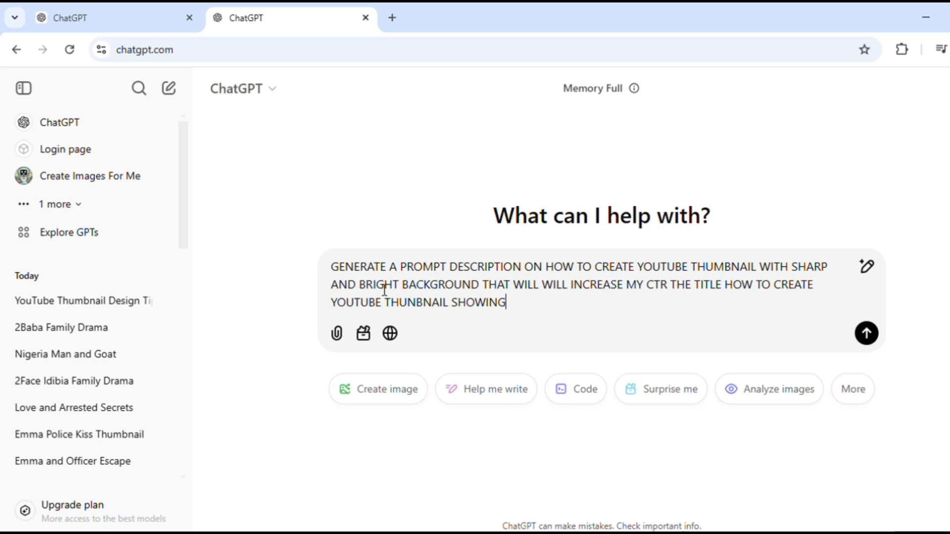
key("BackSpace")
key("BackSpace")
key("BackSpace")
key("BackSpace")
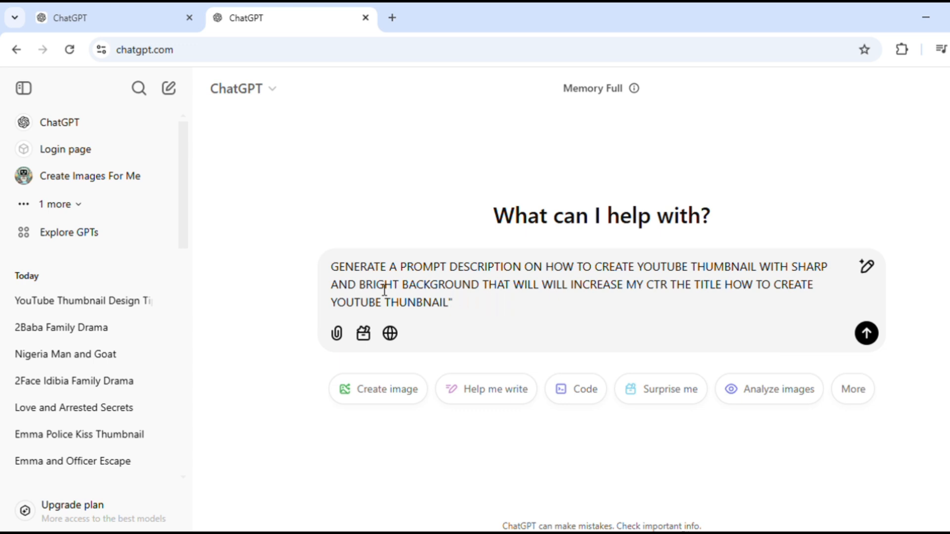
left_click(732, 287)
type(":")
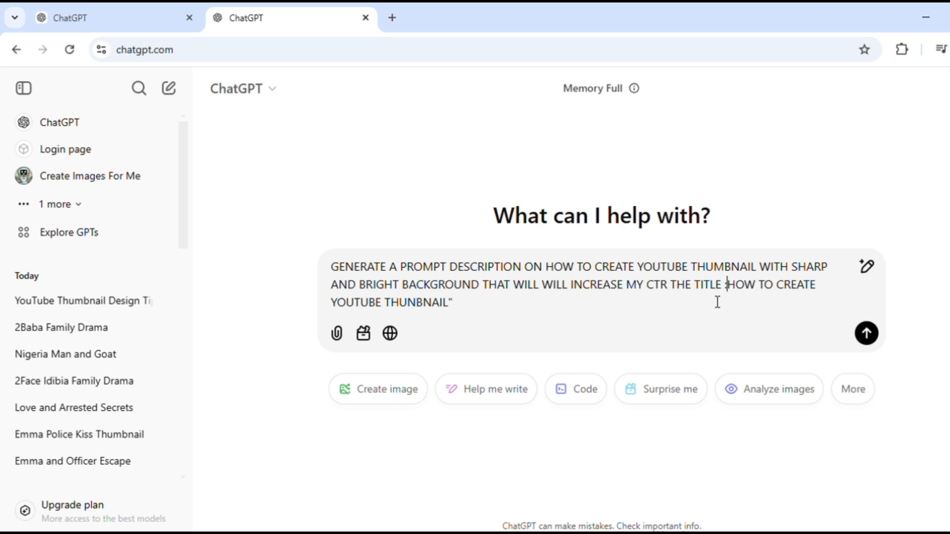
key("BackSpace")
type("\"")
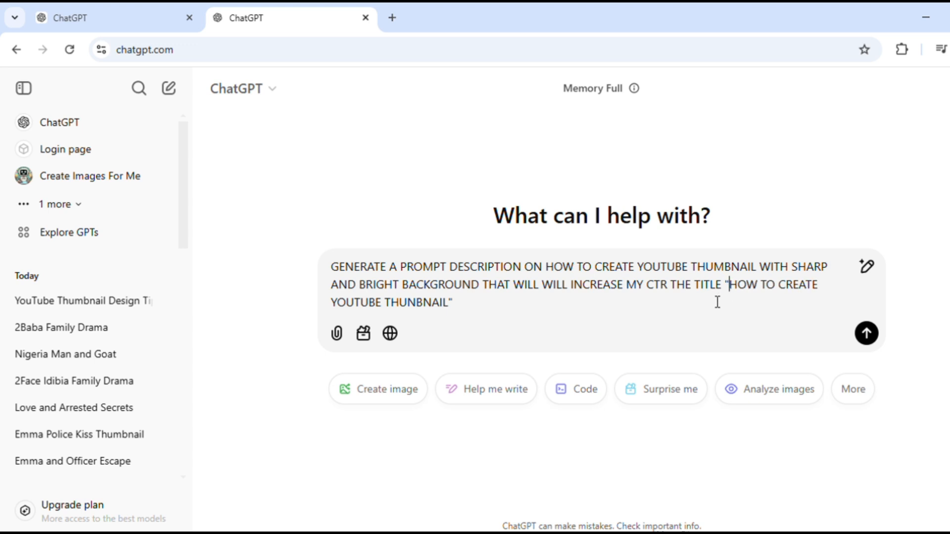
Step: Continue the request after the quoted title with "SHOWING A WOMAN"
left_click(673, 308)
type("SHOWING A ")
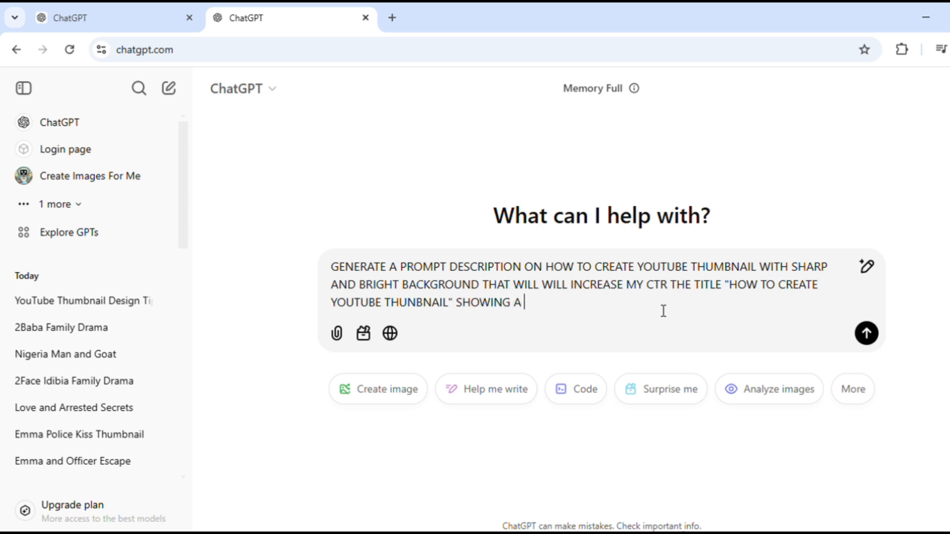
type("WOMAN TH")
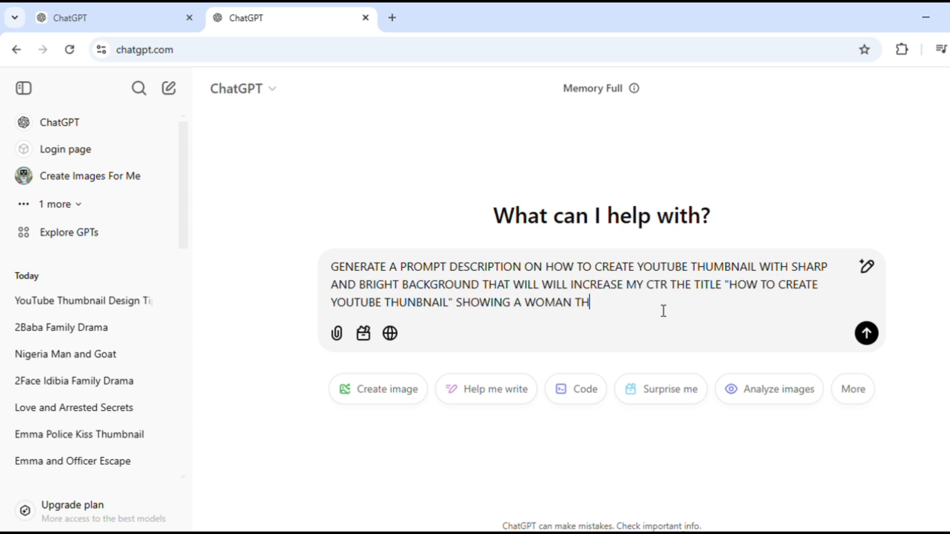
Step: Search Google for "bing image creator" in a new browser tab and open Bing's Free AI Image Generator
key("ctrl+t")
left_click(265, 333)
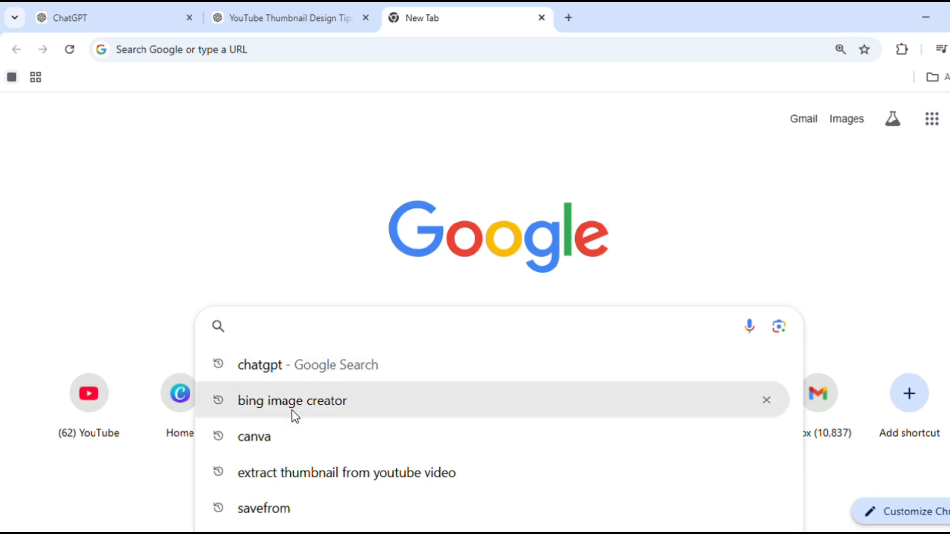
left_click(292, 411)
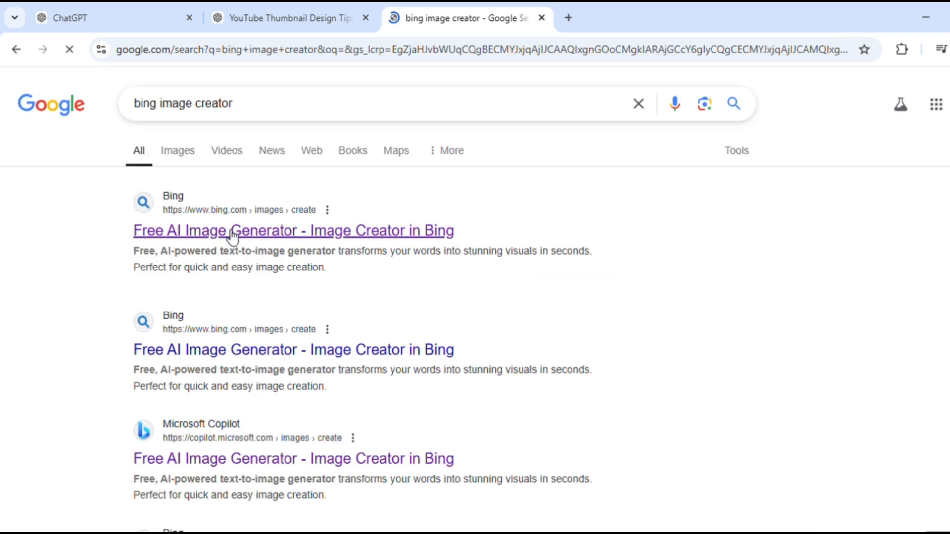
left_click(226, 230)
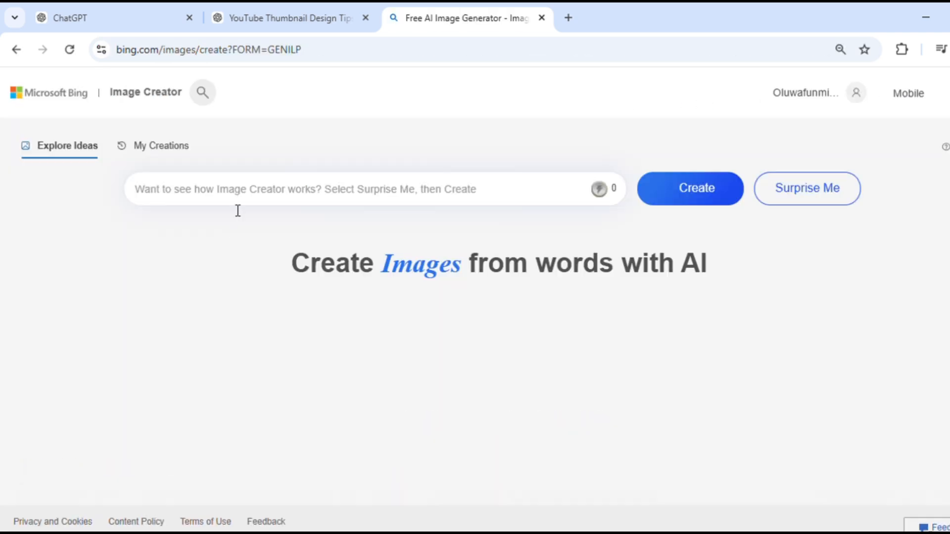
Step: Generate images from the copied prompt for a vibrant YouTube thumbnail with a sharp and bright background
left_click(228, 194)
key("ctrl+v")
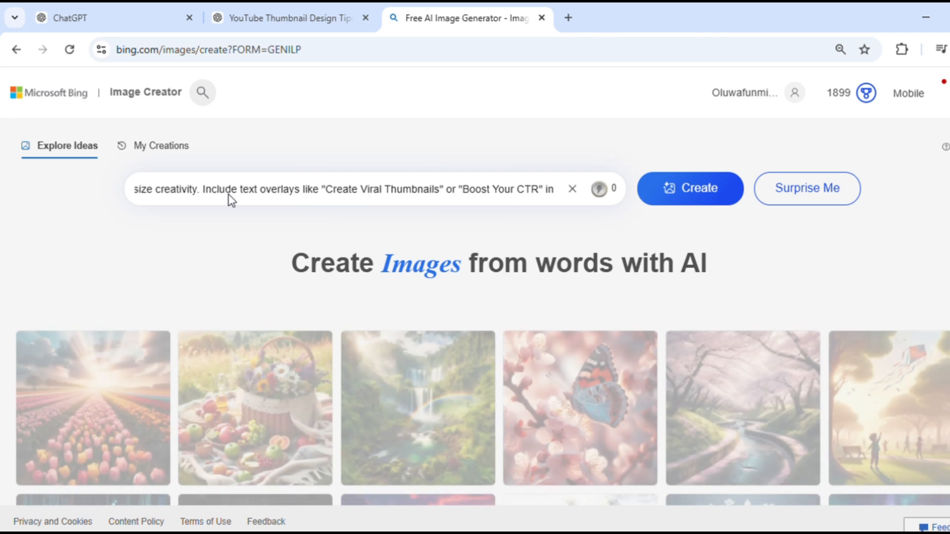
key("Return")
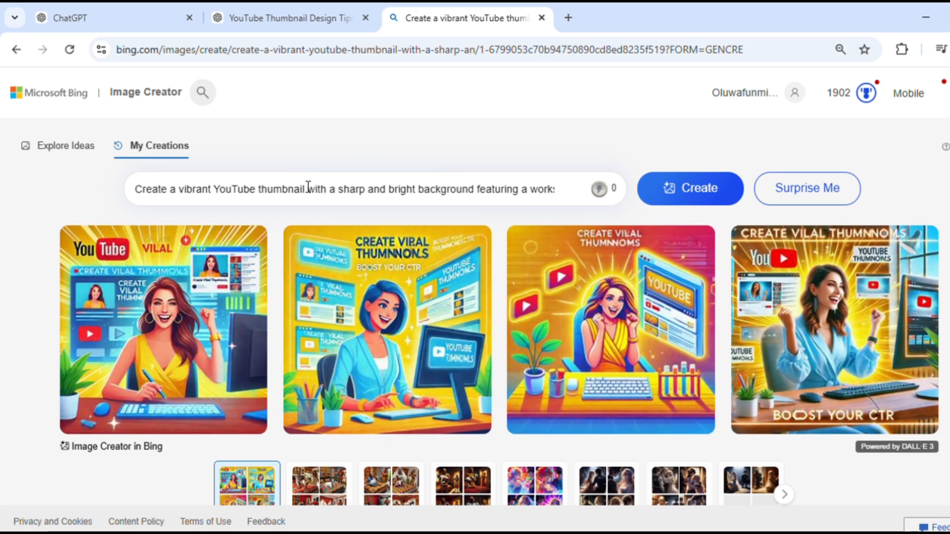
left_click(176, 190)
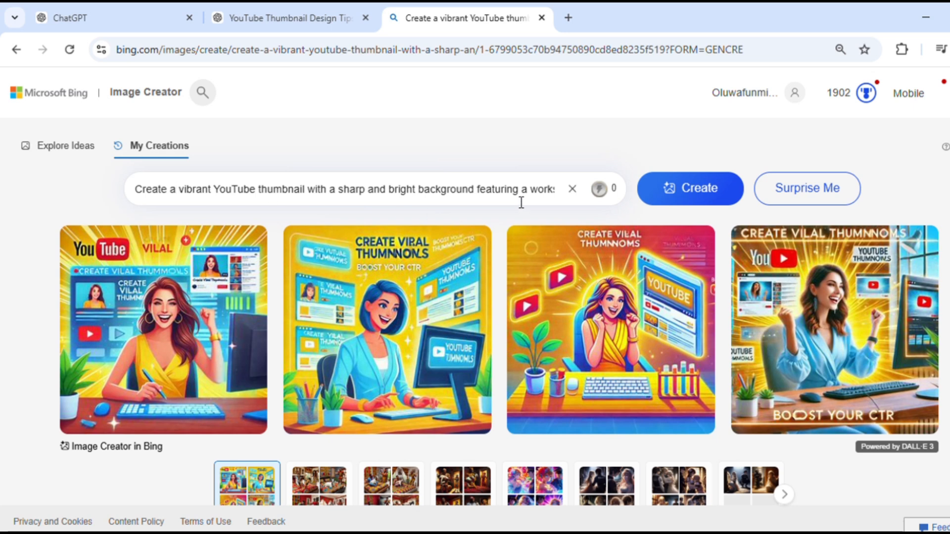
Step: Resize the generated image of the cheering woman in the light blue outfit to landscape, and return to the set of generated images
left_click(860, 331)
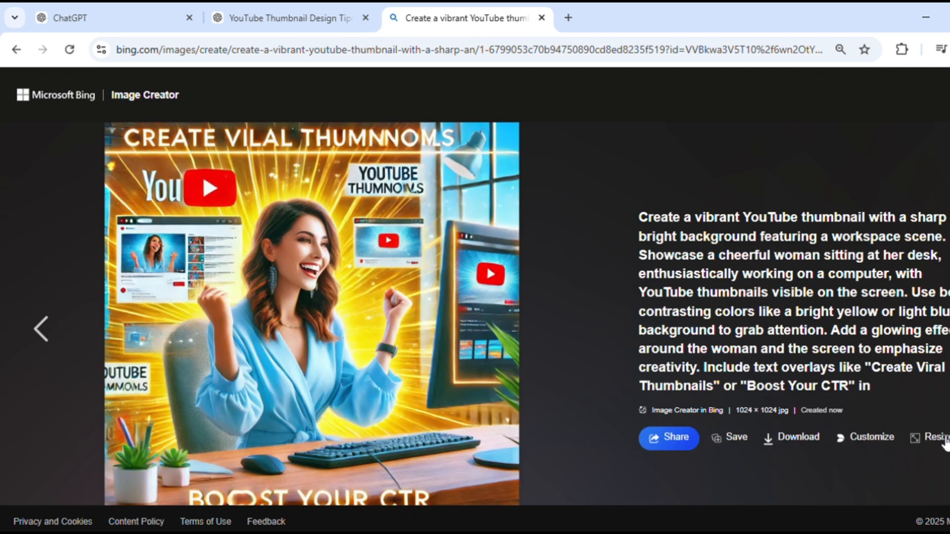
left_click(945, 443)
left_click(939, 496)
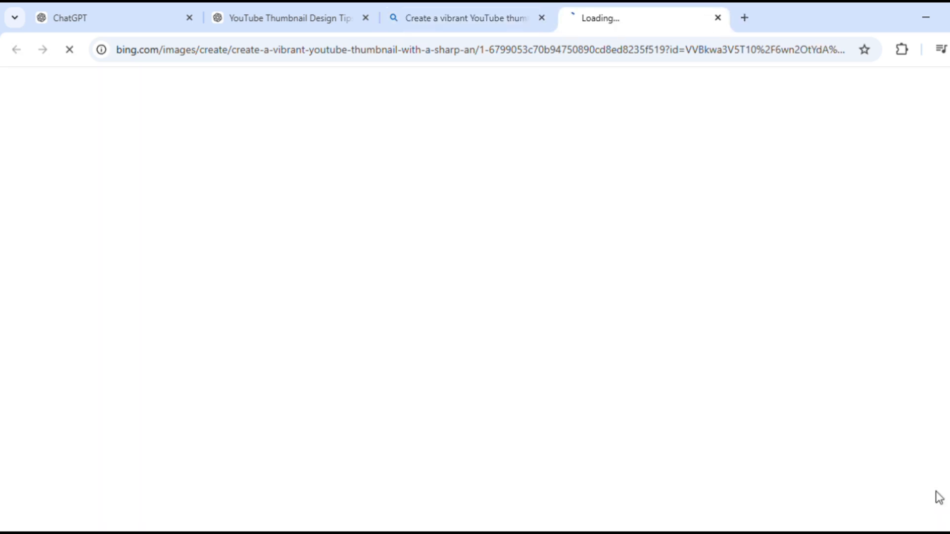
left_click(455, 18)
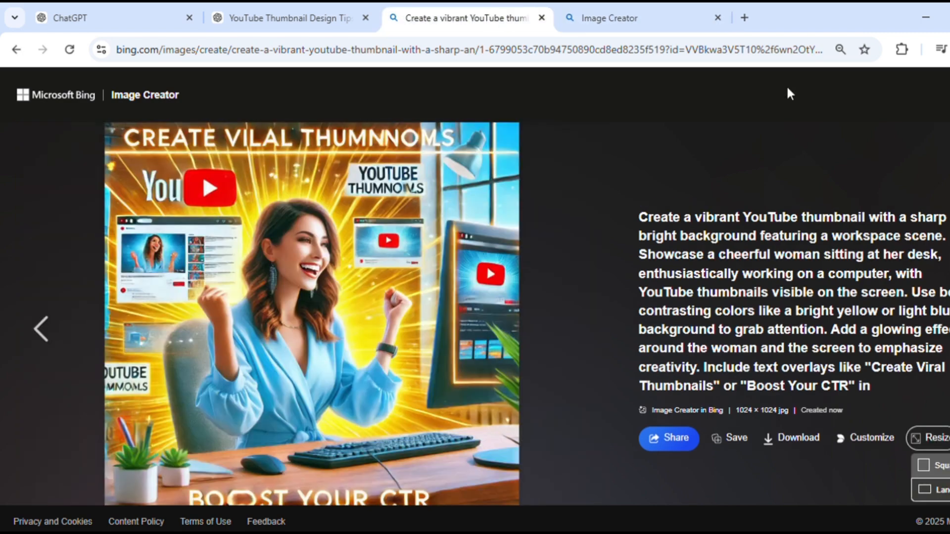
left_click(948, 95)
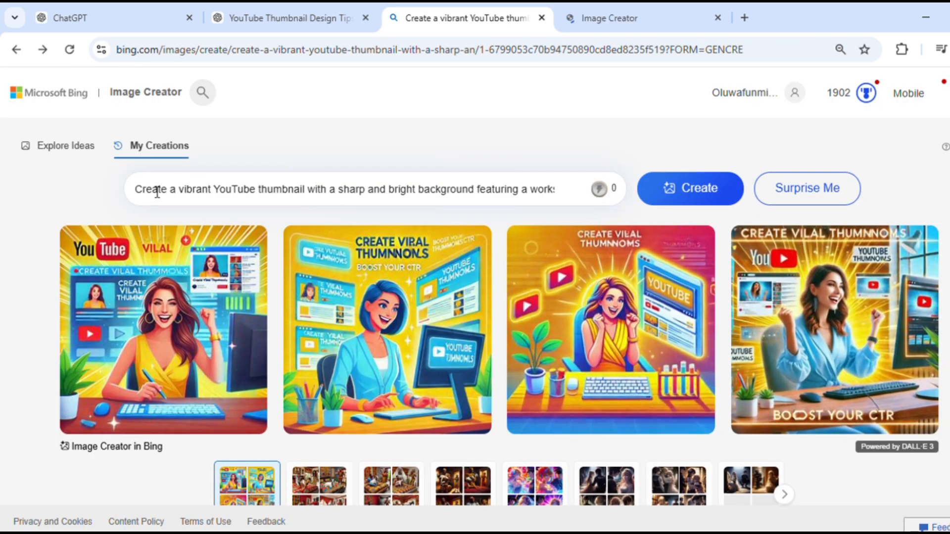
Step: Replace the prompt with "generate a realistic and cinematic picture of" followed by the copied YouTube thumbnail prompt
left_click(473, 193)
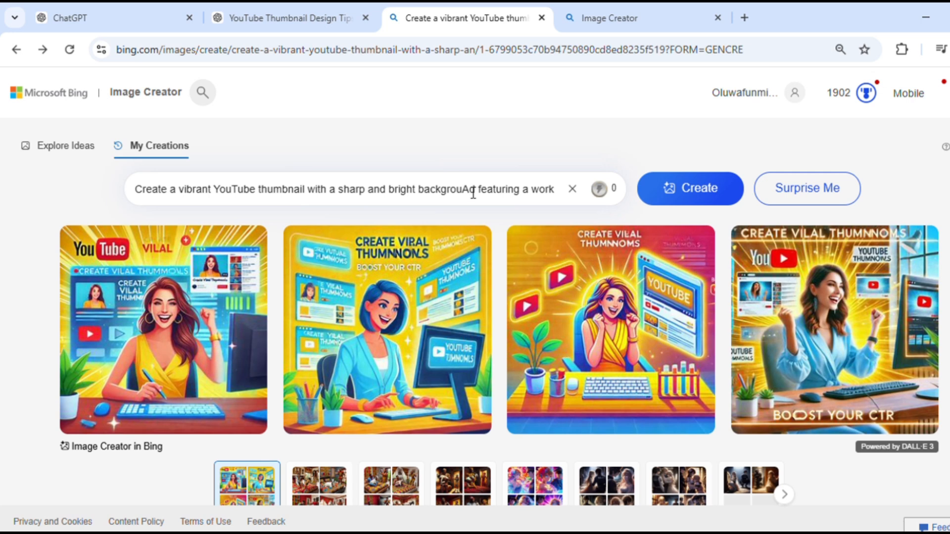
type("A")
key("ctrl+a")
key("BackSpace")
type("gen")
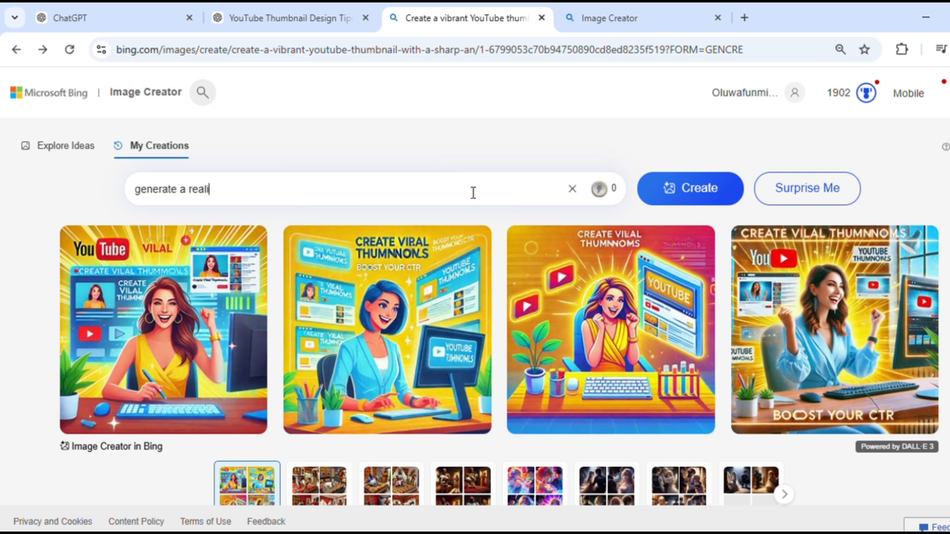
type("erate a realistic and cin")
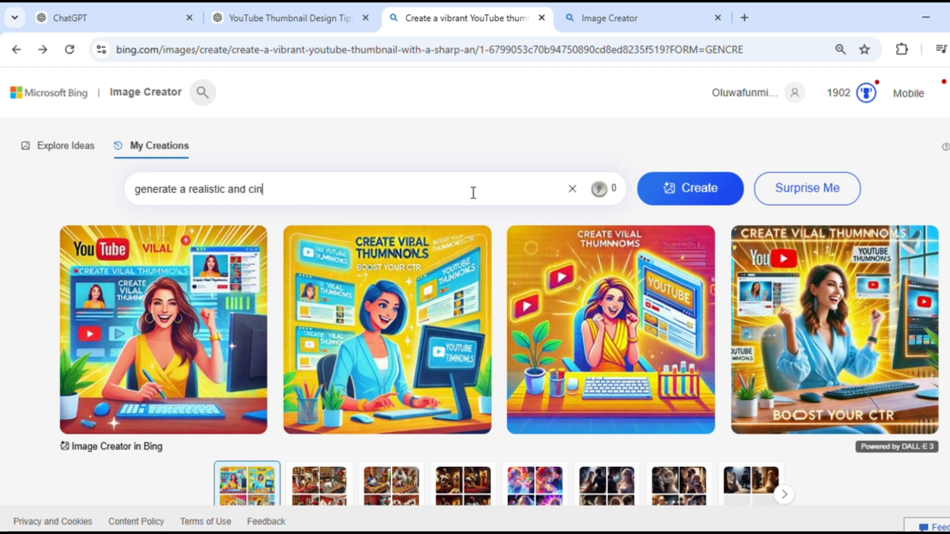
type("ematic pictur")
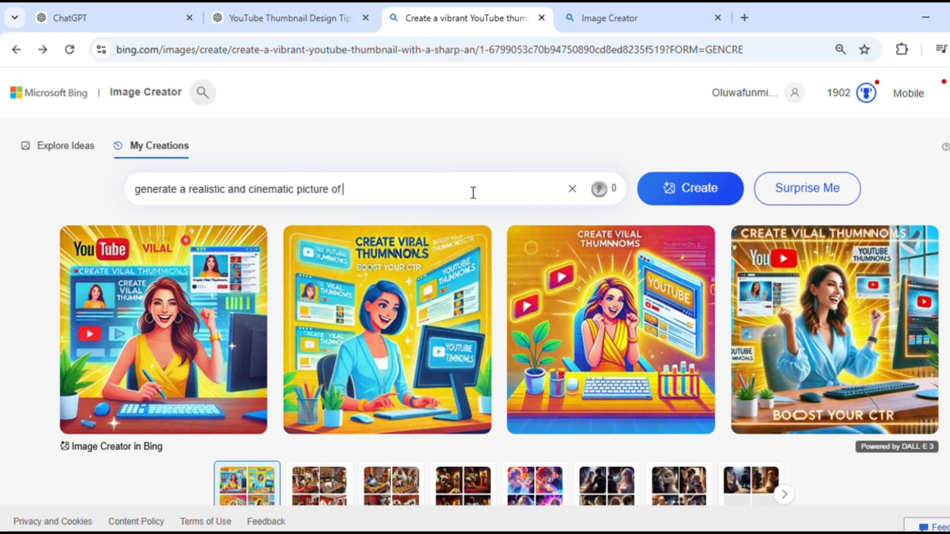
type("e of")
key("ctrl+v")
Step: Review the pasted prompt back to the part about the woman at her desk, and generate images from it
left_click(159, 191)
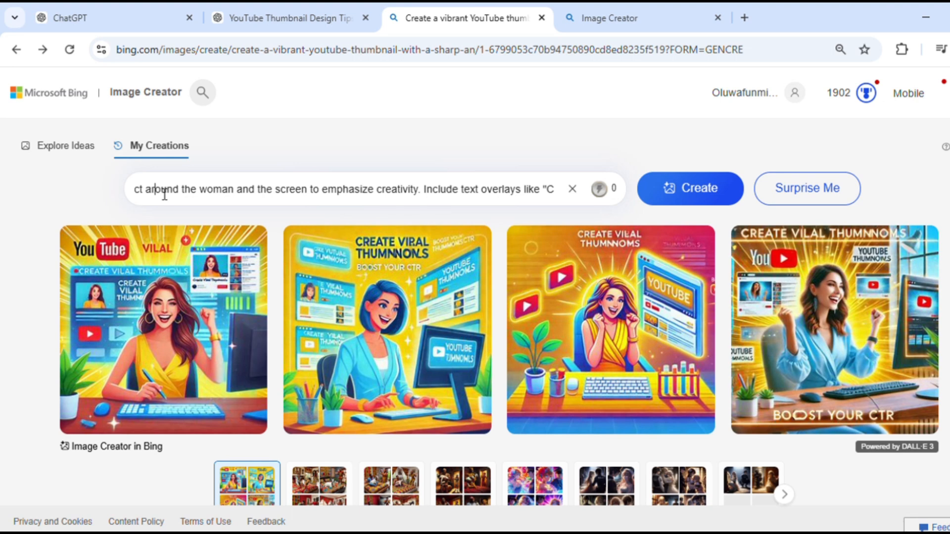
key("Left")
key("Left")
key("Left")
key("Left")
key("Left")
key("Left")
key("Left")
key("Left")
key("Left")
key("Left")
key("Left")
key("Left")
key("Left")
key("Left")
key("Left")
key("Left")
key("Left")
key("Left")
key("Left")
key("Left")
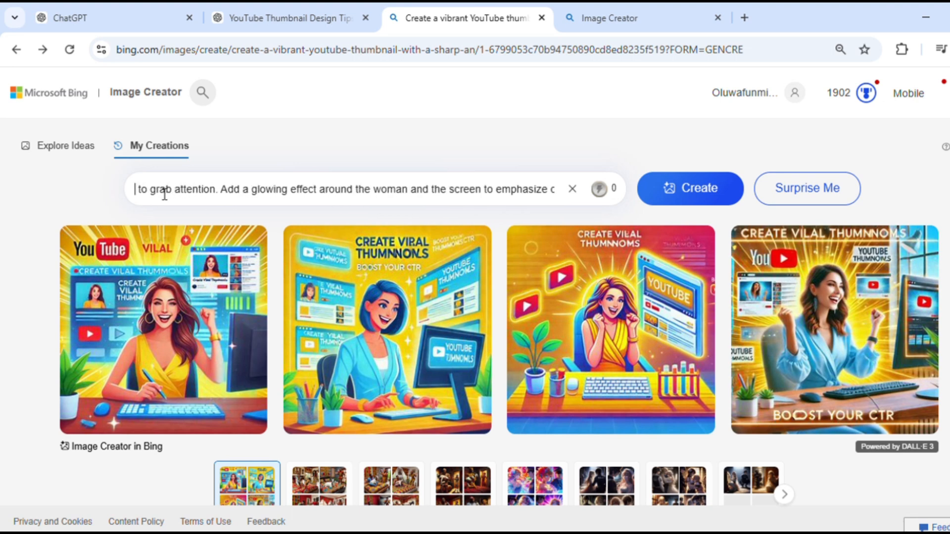
key("Left")
key("Left")
key("Left")
key("Left")
key("Left")
key("Left")
key("Left")
key("Left")
key("Left")
key("Left")
key("Left")
key("Left")
key("Left")
key("Left")
key("Left")
key("Left")
key("Left")
key("Left")
key("Left")
key("Left")
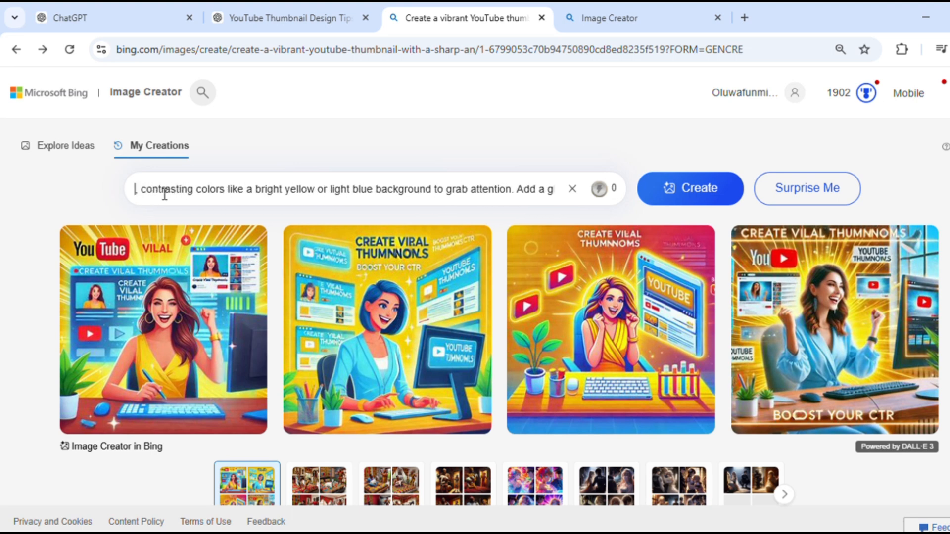
key("Left")
key("Left")
key("Left")
key("Left")
key("Left")
key("Left")
key("Left")
key("Left")
key("Left")
key("Left")
key("Left")
key("Left")
key("Left")
key("Left")
key("Left")
key("Left")
key("Left")
key("Left")
key("Left")
key("Left")
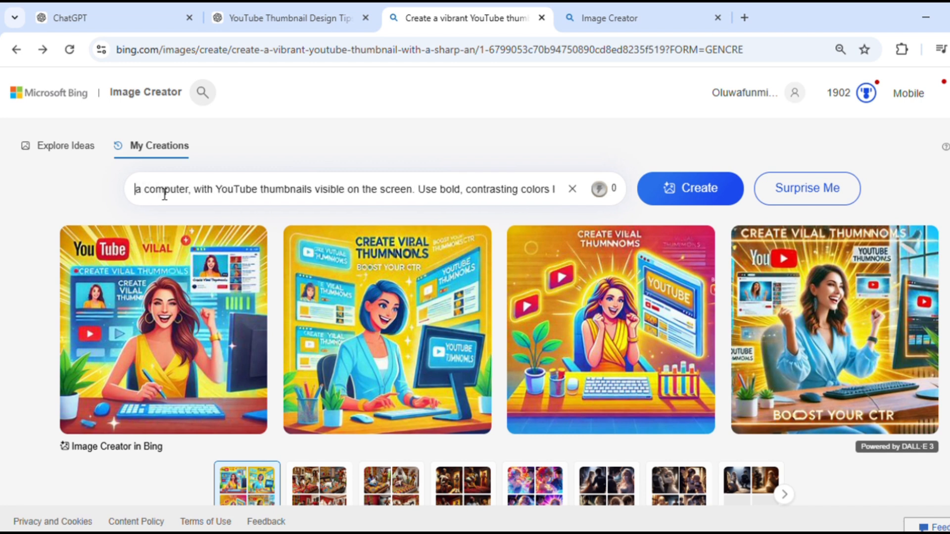
key("Left")
key("Left")
key("Left")
key("Left")
key("Left")
key("Left")
key("Left")
key("Left")
key("Left")
key("Left")
key("Left")
key("Left")
key("Left")
key("Left")
key("Left")
key("Left")
key("Left")
key("Left")
key("Left")
key("Left")
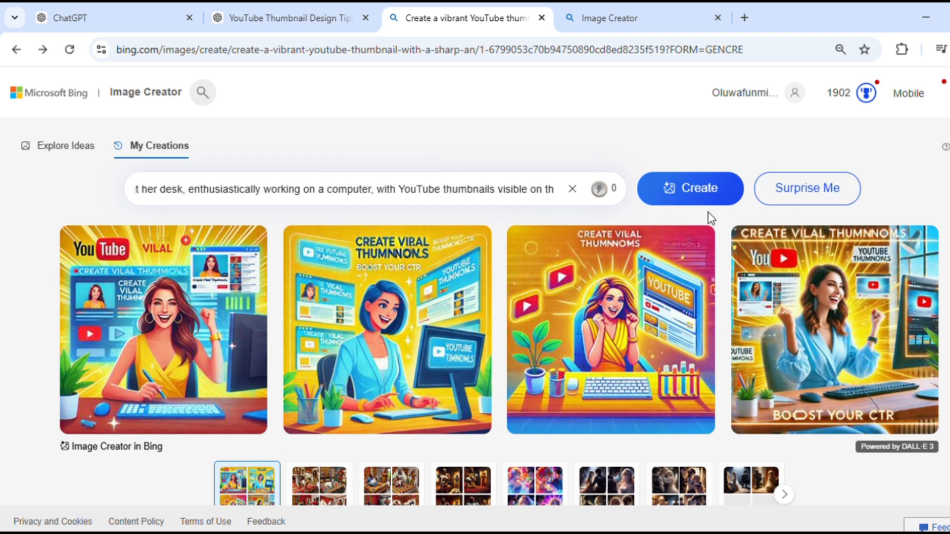
left_click(694, 200)
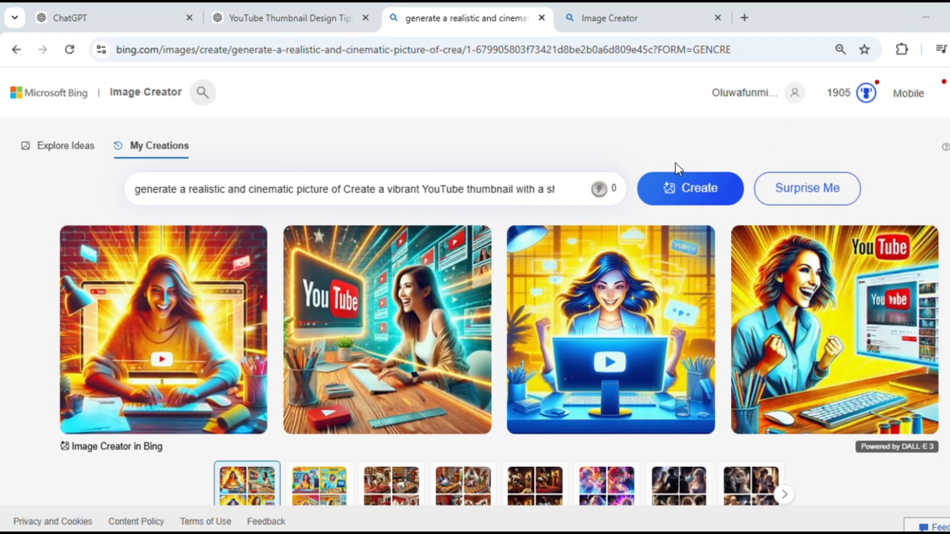
Step: Examine the four newly generated images one by one at full size to compare them
scroll(495, 352, "down", 2)
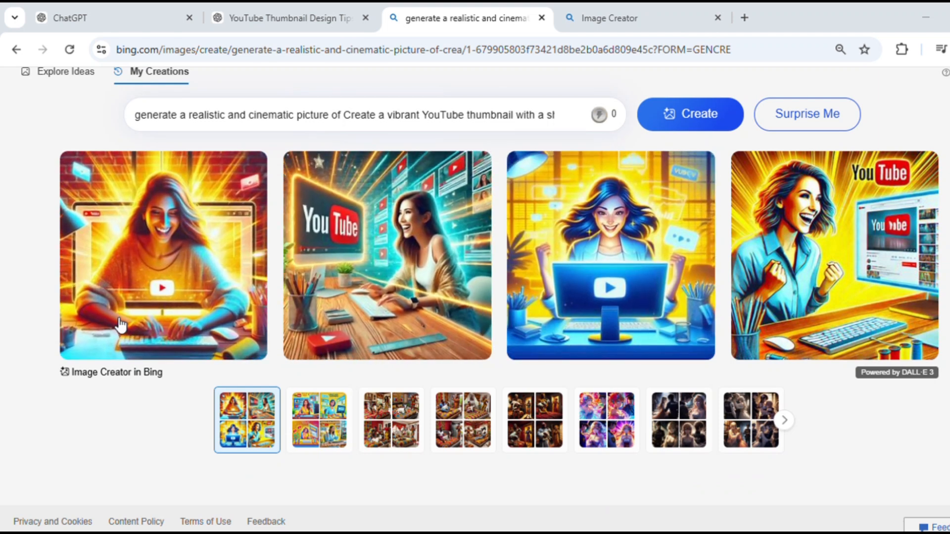
left_click(330, 310)
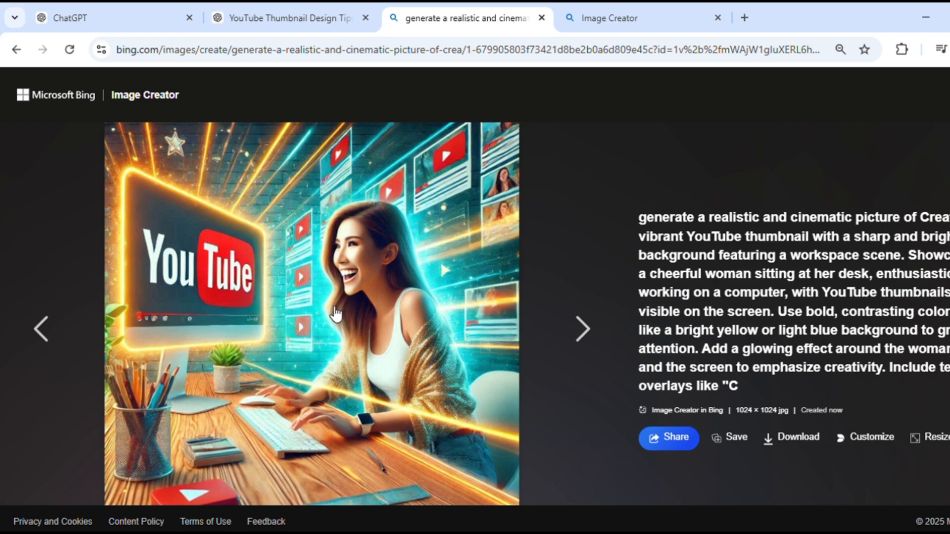
left_click(556, 332)
left_click(557, 332)
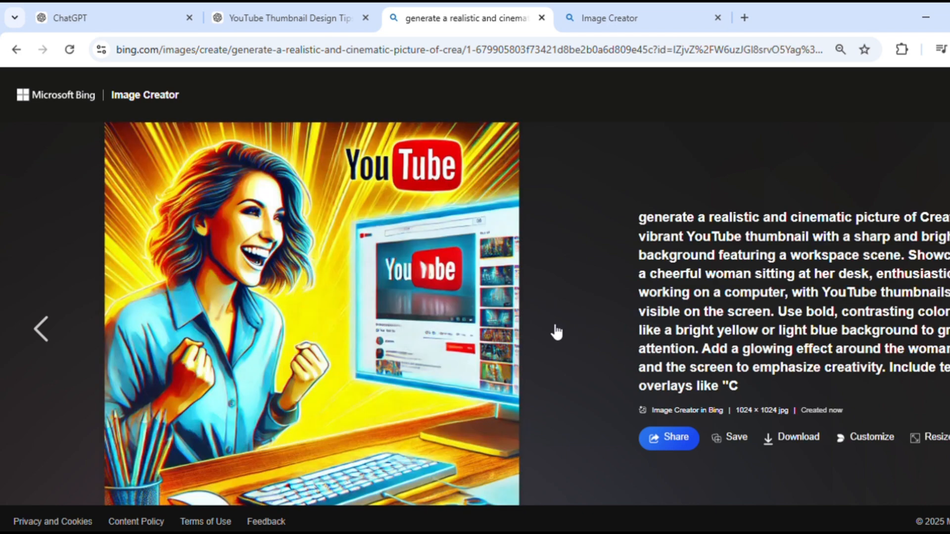
left_click(76, 344)
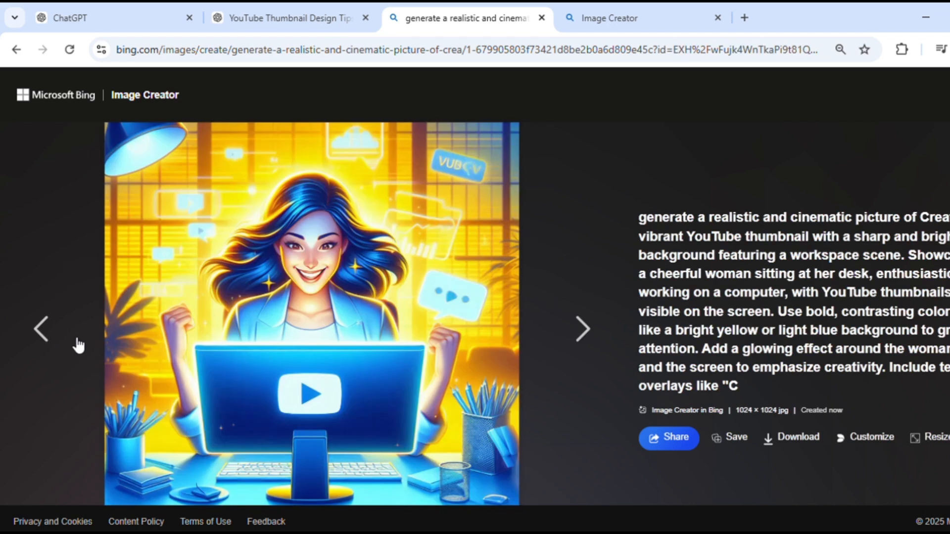
left_click(78, 345)
left_click(77, 345)
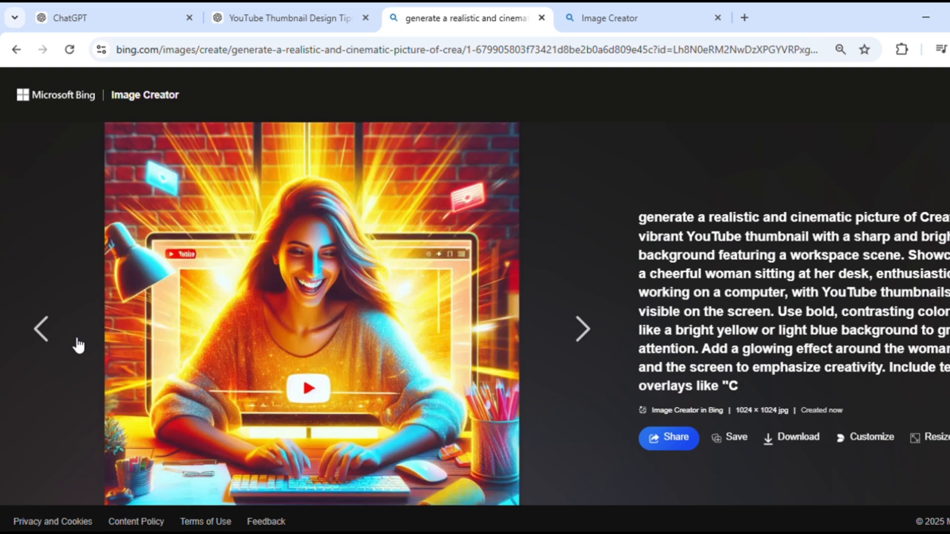
left_click(571, 353)
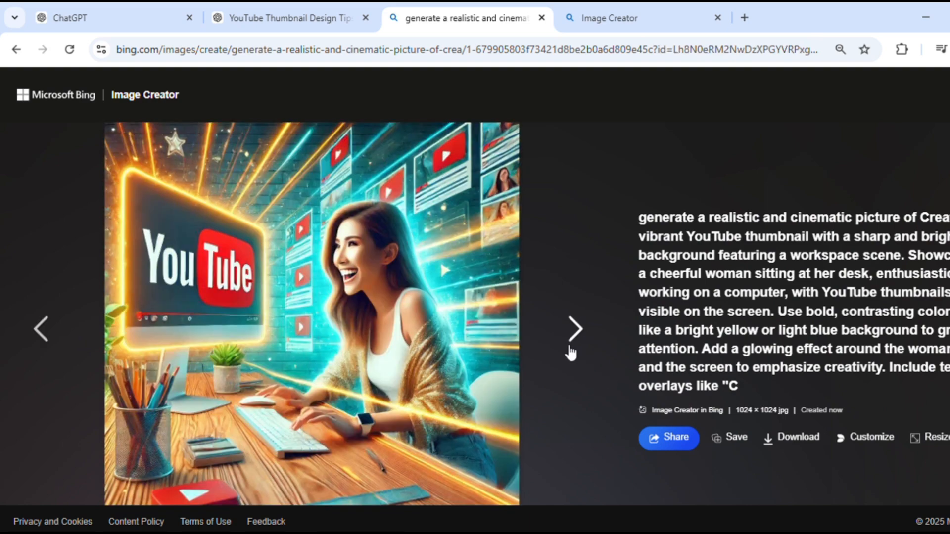
left_click(571, 354)
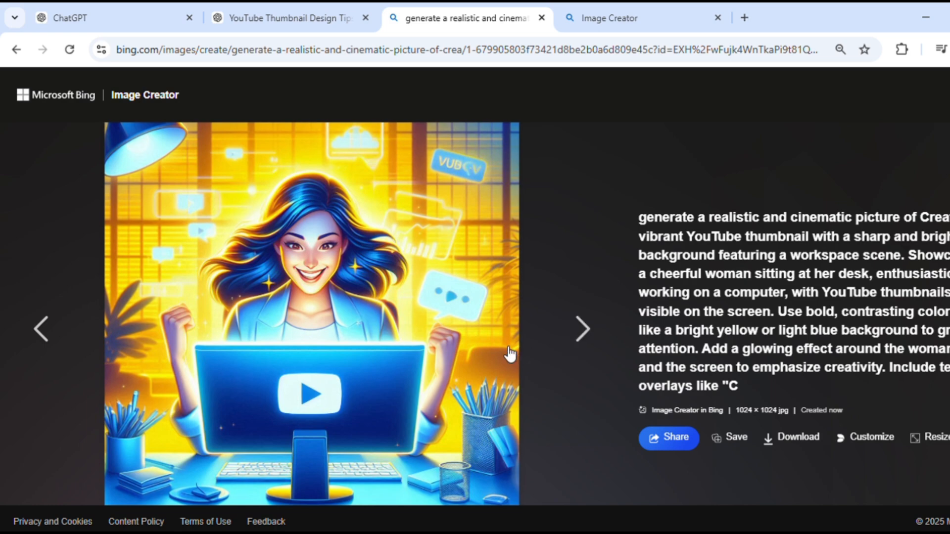
Step: Resize the generated image of the woman cheering behind the blue monitor, and return to the full-size image view
left_click(936, 438)
left_click(937, 466)
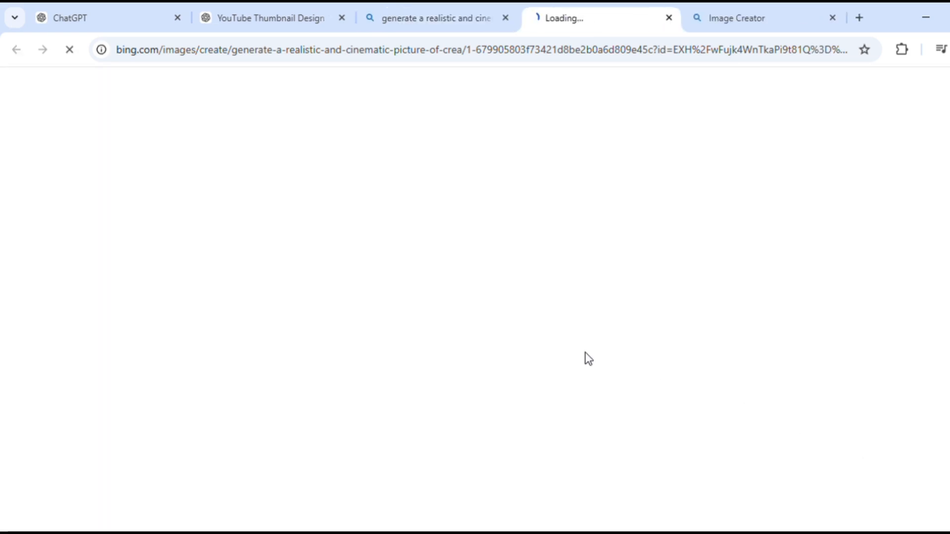
left_click(422, 17)
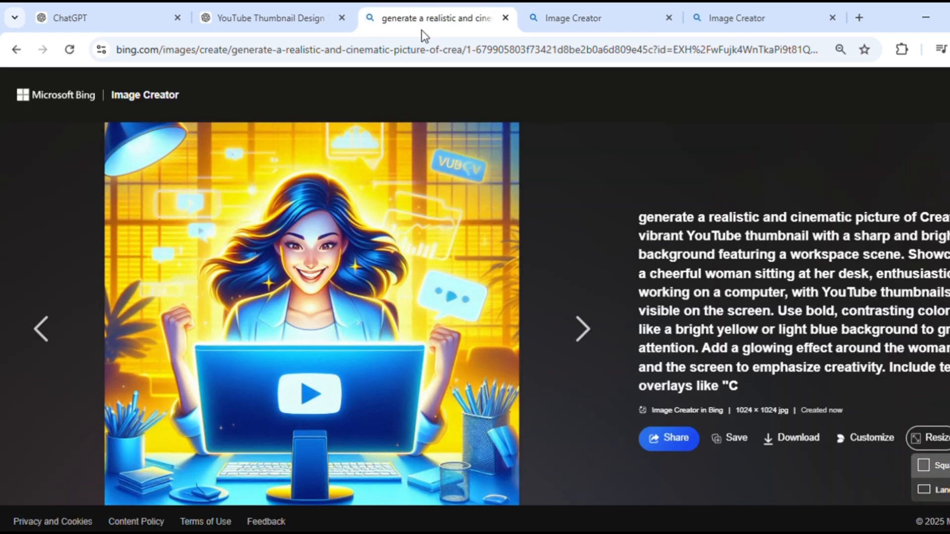
Step: Resize the generated image of the smiling woman typing before the brick wall to landscape, and return to the image set
left_click(78, 346)
left_click(130, 346)
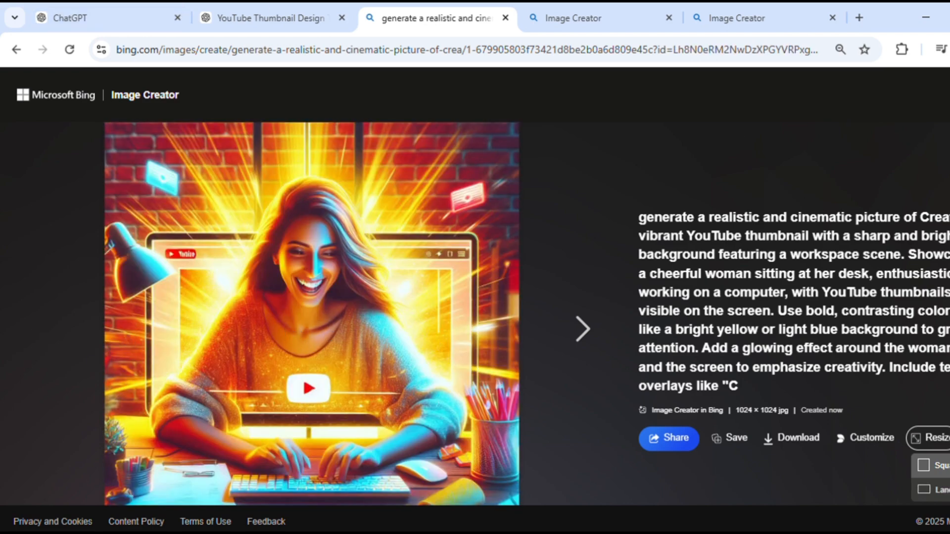
left_click(942, 490)
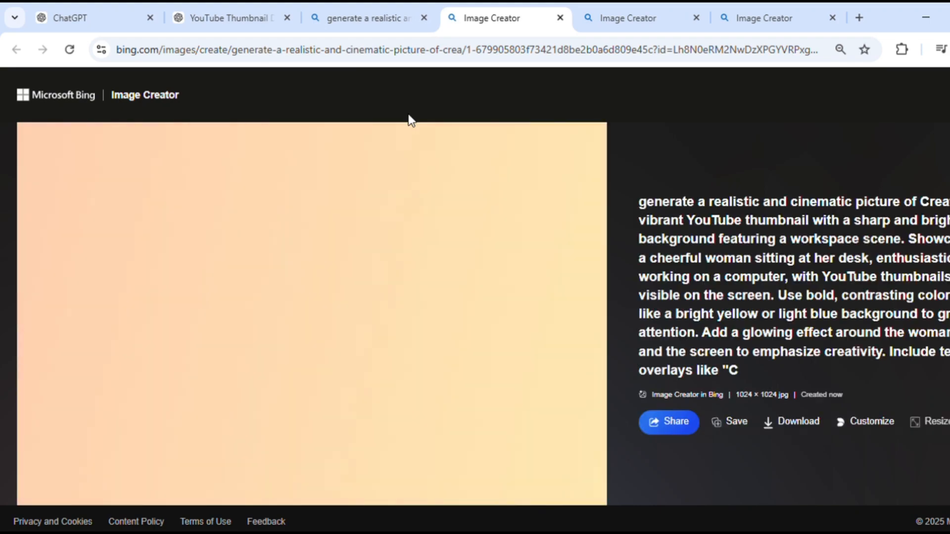
left_click(369, 17)
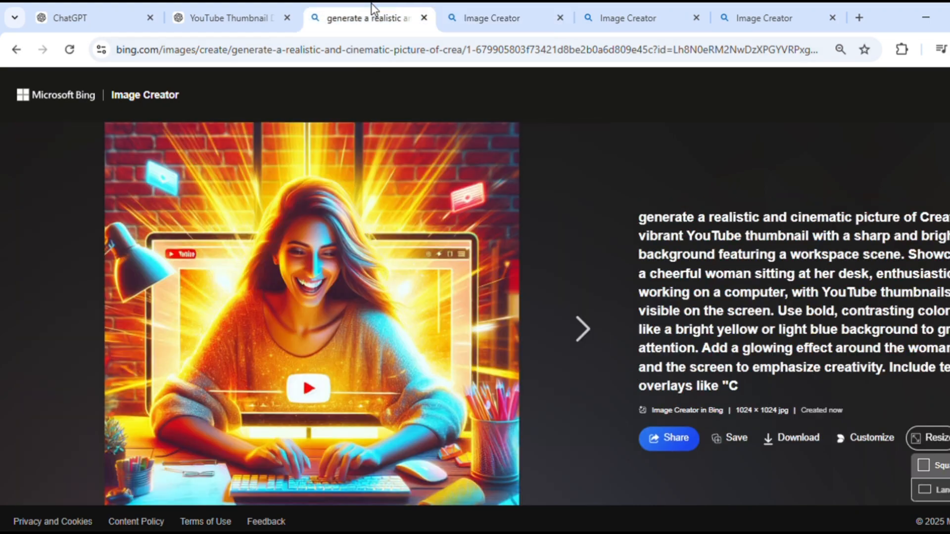
left_click(938, 101)
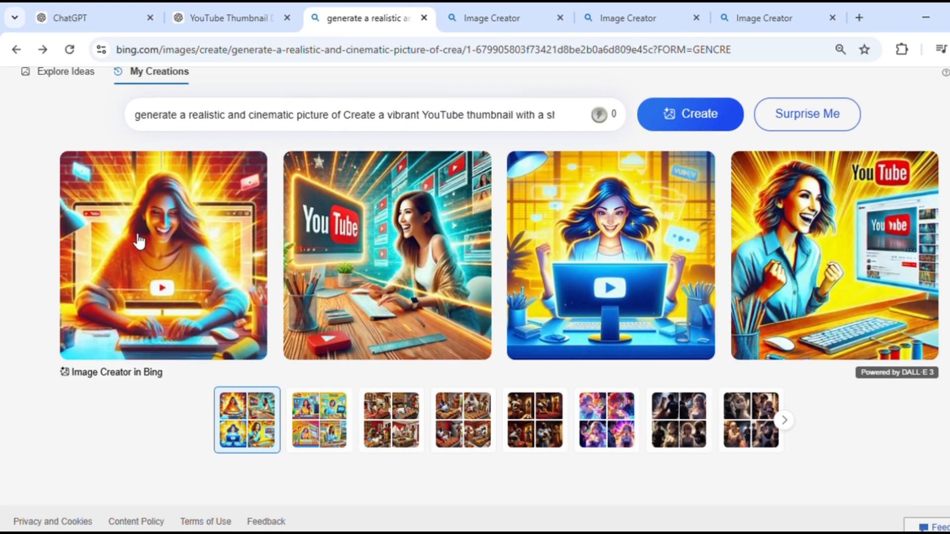
Step: Resize the image of the woman behind the blue monitor to landscape, and download the landscape image of the woman facing the glowing screen
left_click(690, 119)
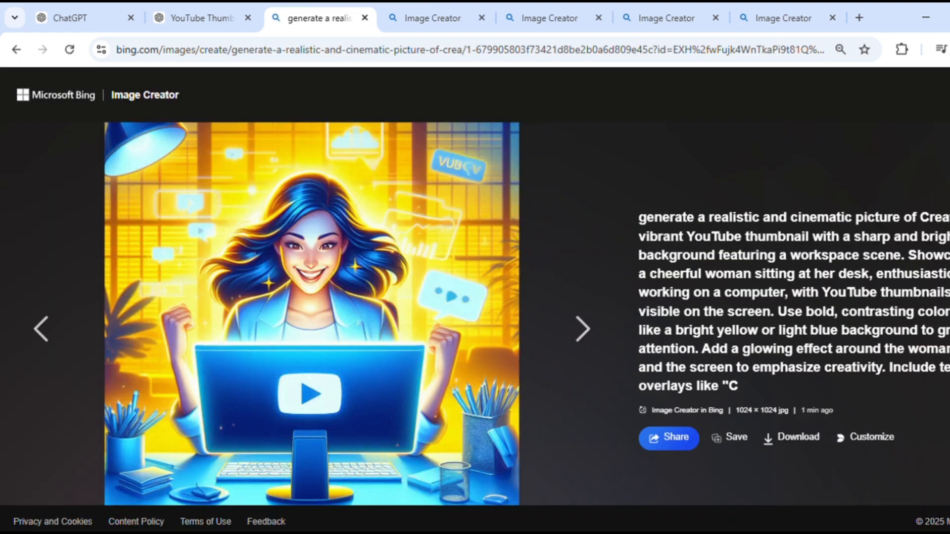
left_click(937, 443)
left_click(936, 489)
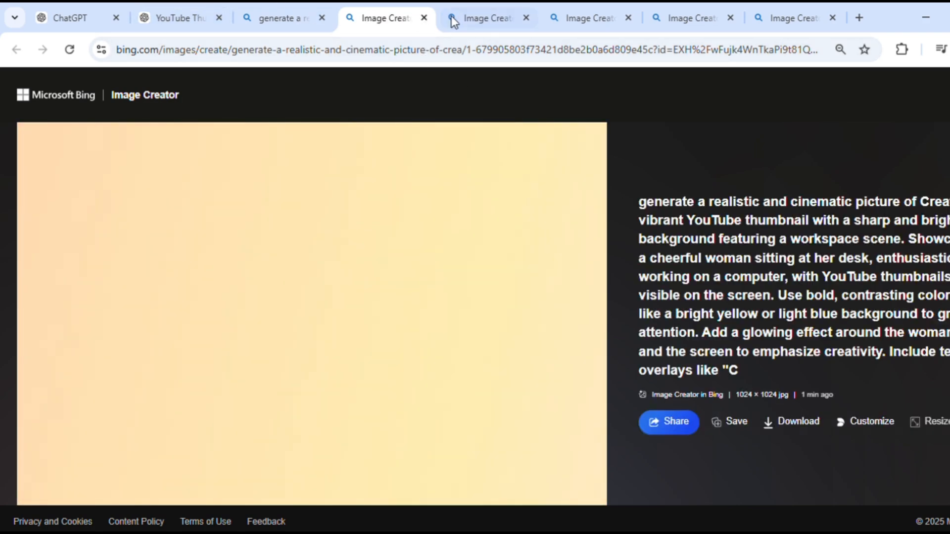
left_click(468, 17)
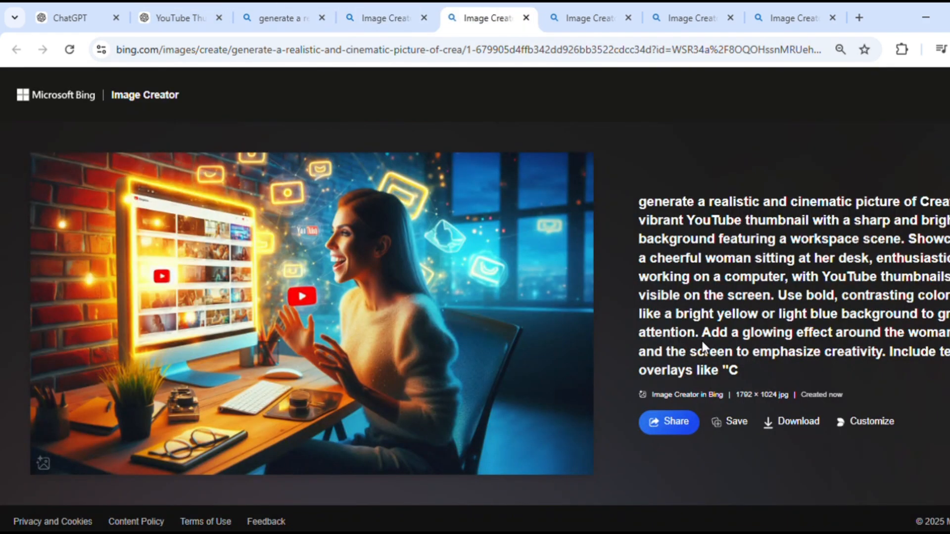
left_click(799, 427)
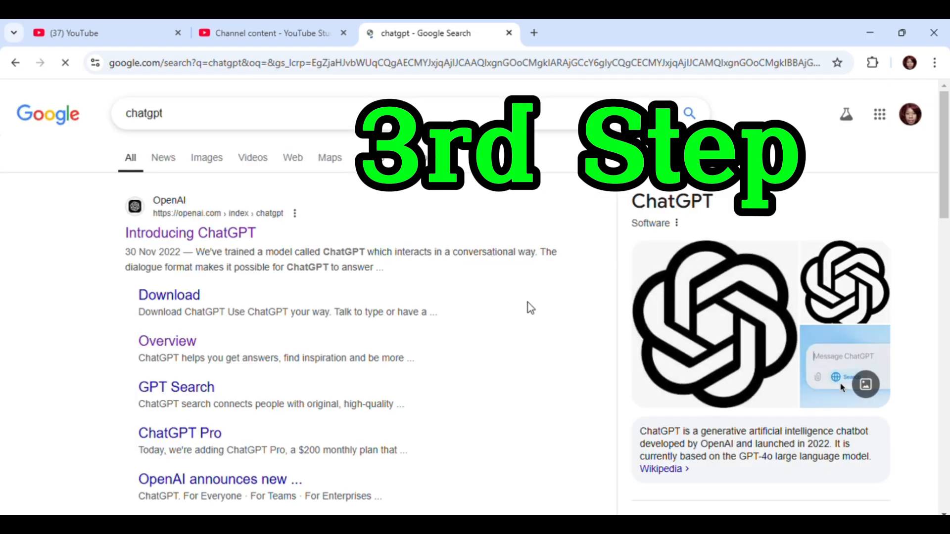
Step: Open ChatGPT from the search results and begin the prompt "generate a thumbnail design that will increase my ctr on how to create youtube thumbnail make it"
scroll(93, 428, "down", 3)
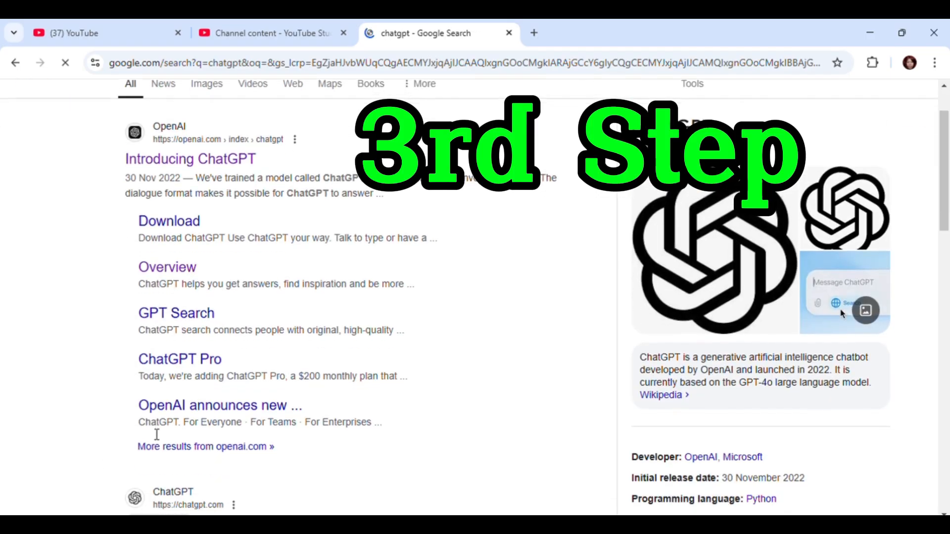
left_click(173, 476)
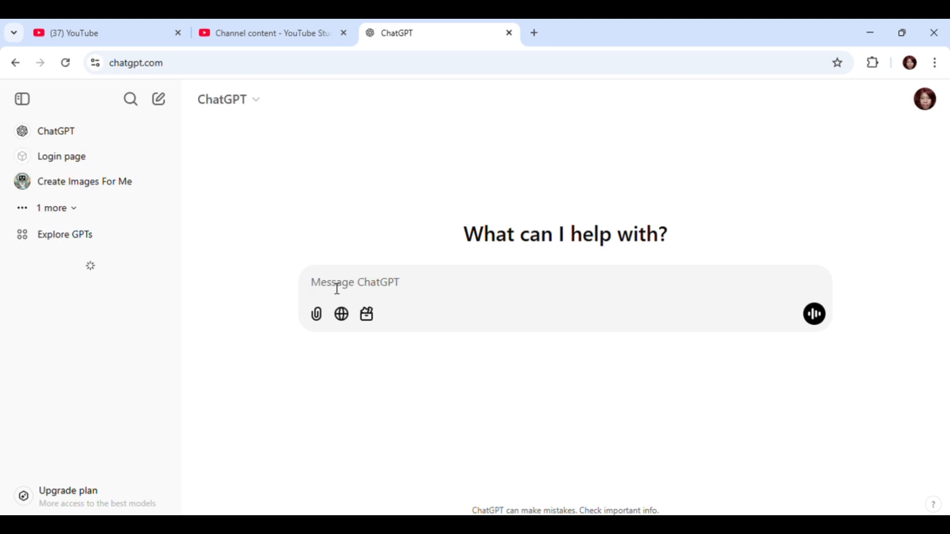
type("generate")
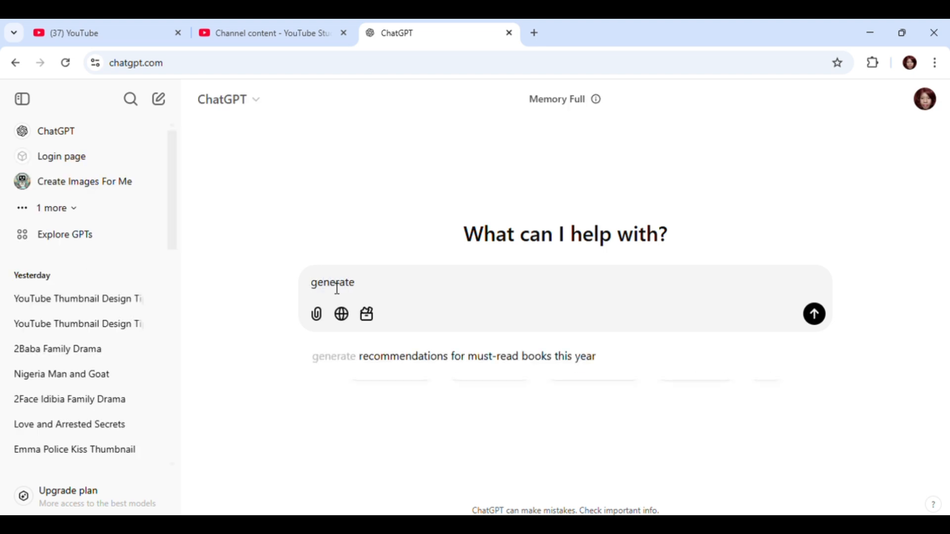
type("a ")
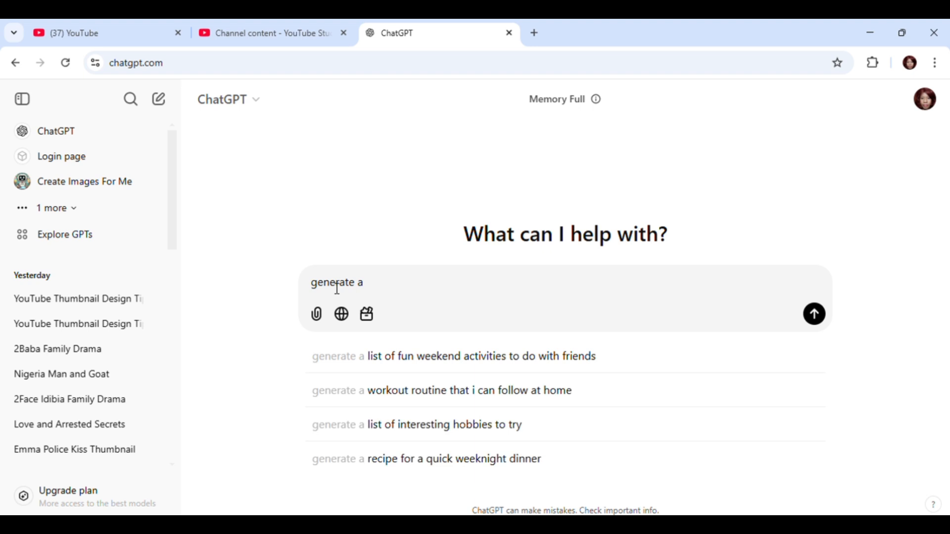
type("th")
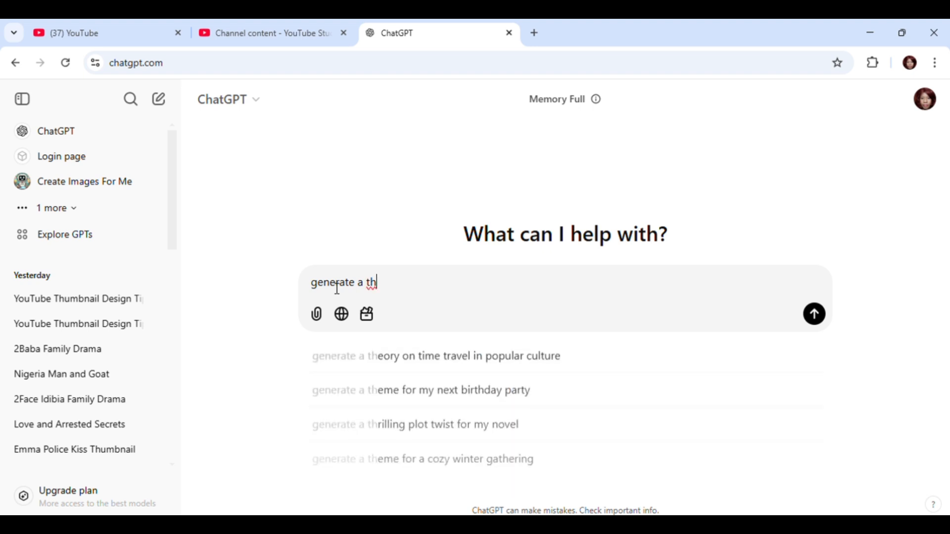
type("umbnail")
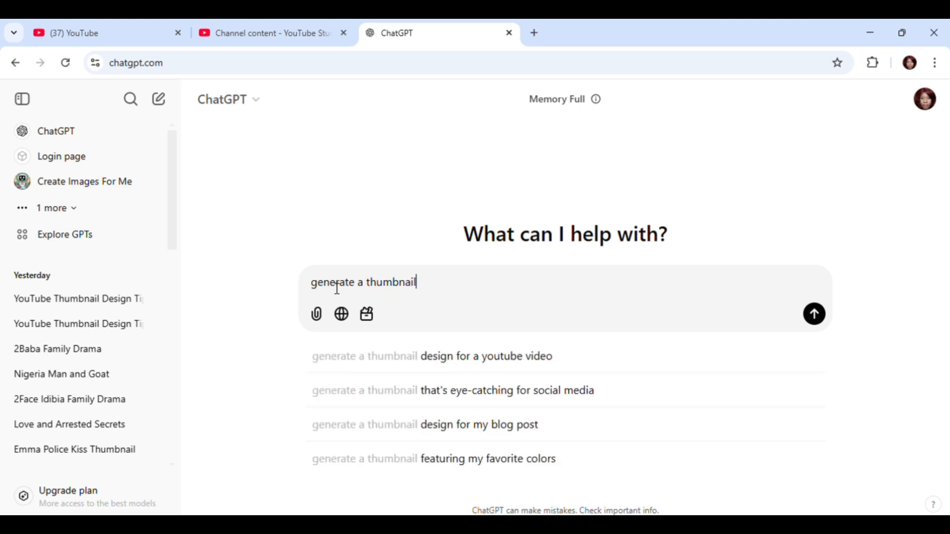
type(" design ")
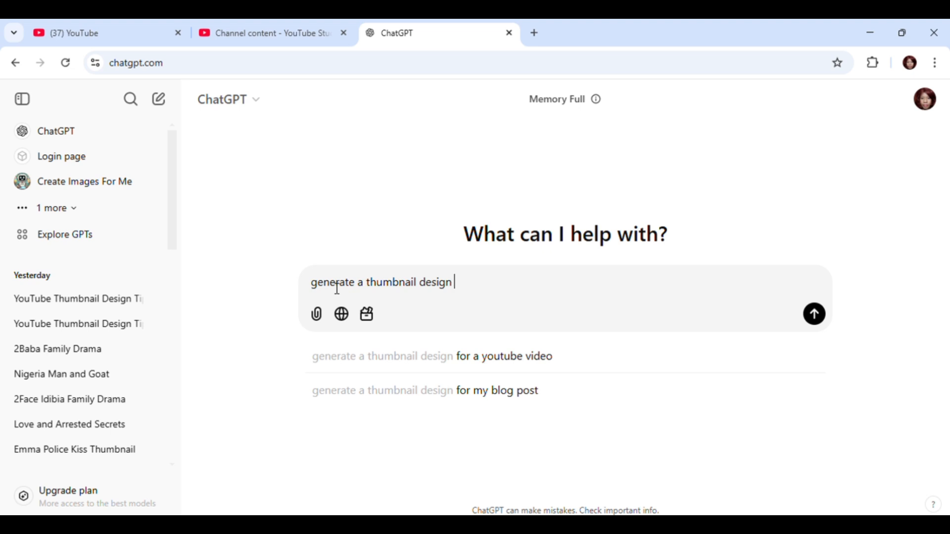
type("that will i")
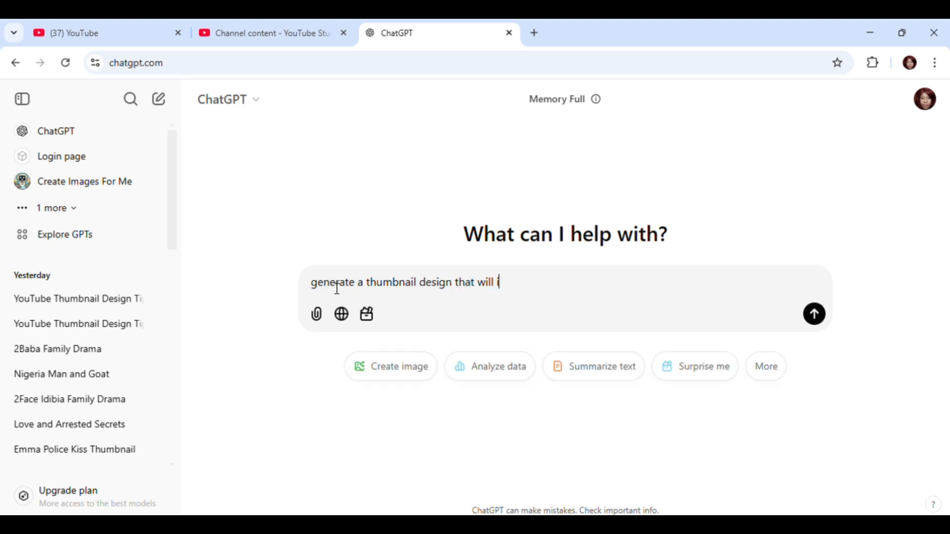
type("ncrease my ctr on how")
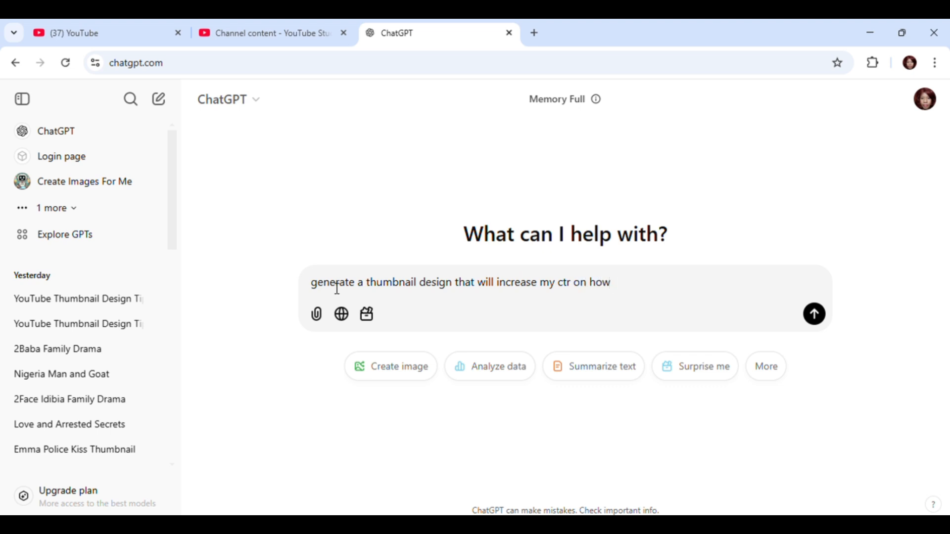
type(" to create youtube ")
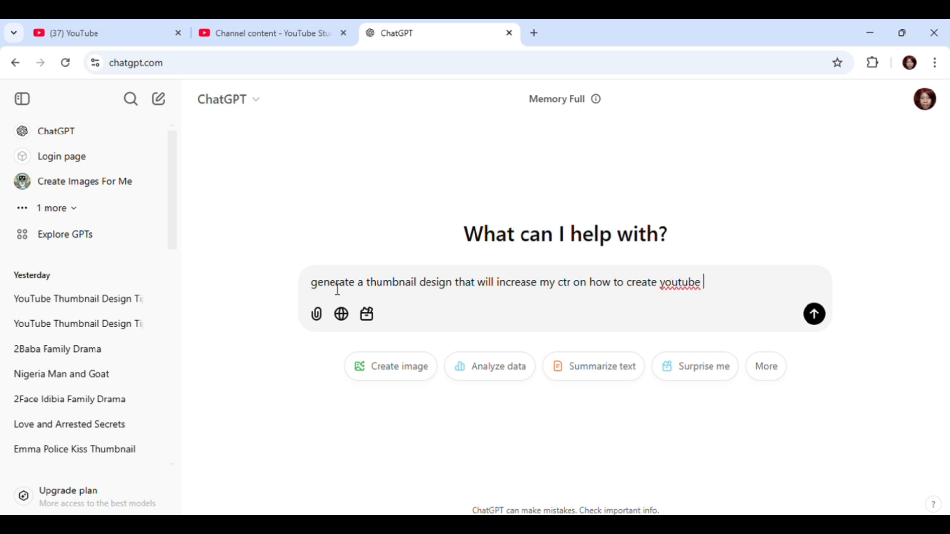
type("thumbnail make it")
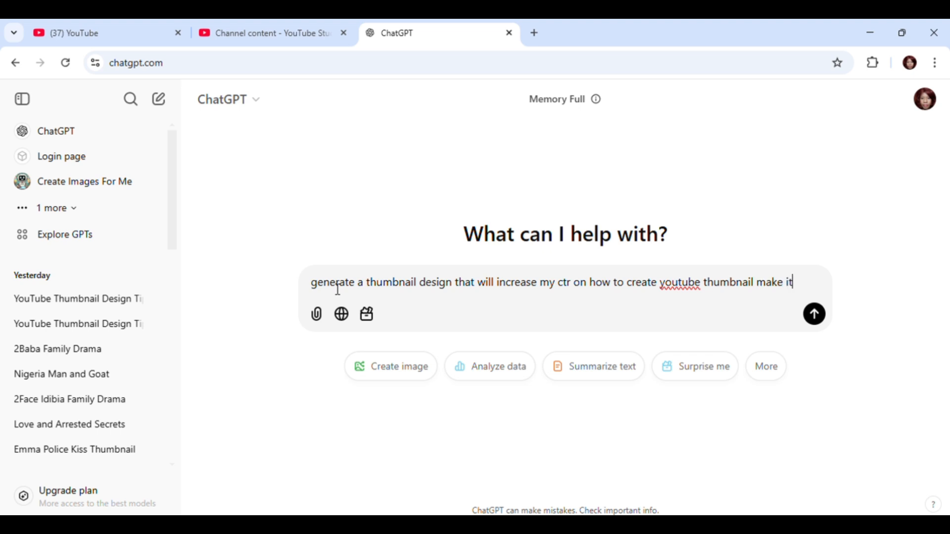
Step: Continue the prompt with the style and subject: "attractive and with colourful showing a woman designing on the system and"
type(" at")
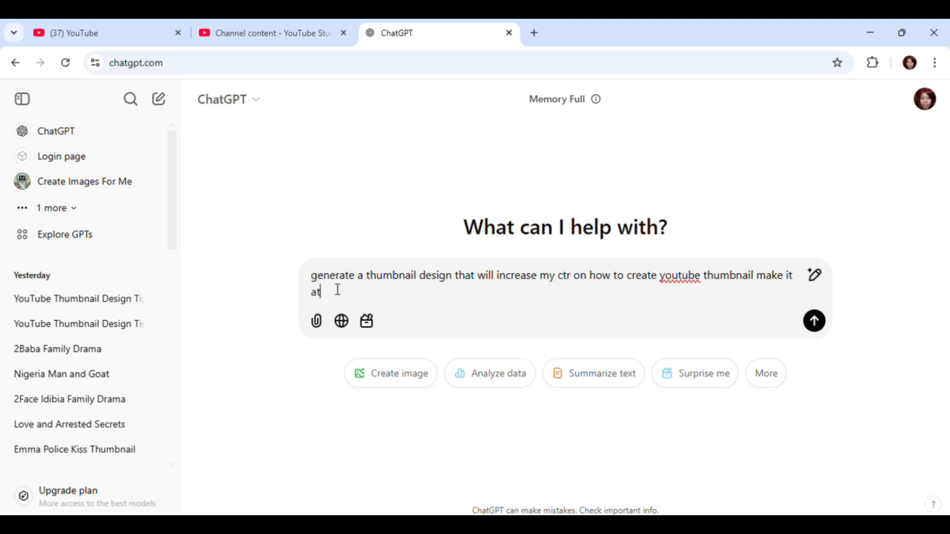
type("tractive and with colour")
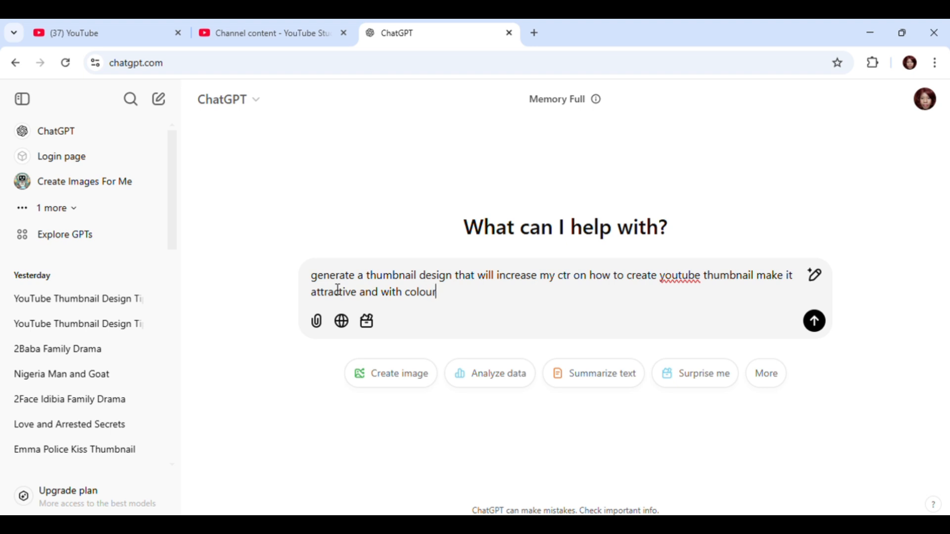
type("ful showing a ")
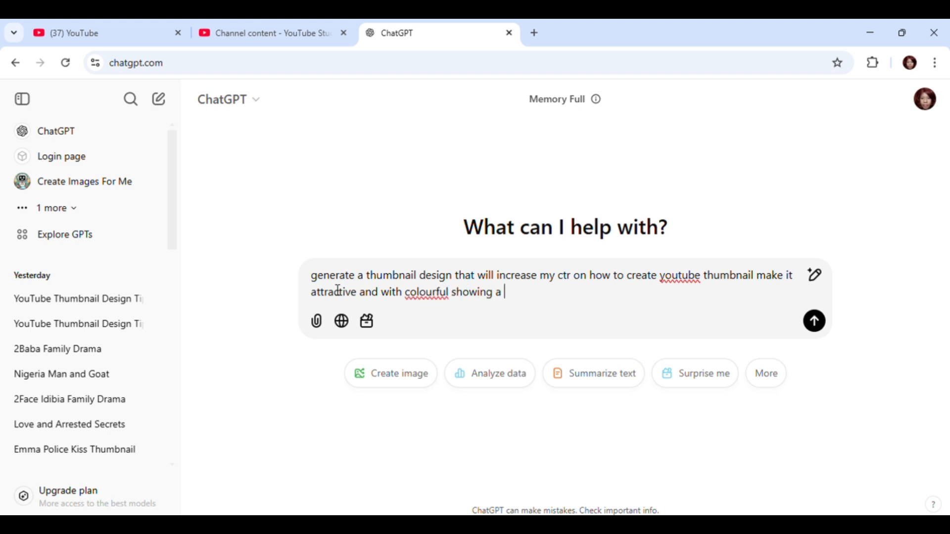
type("woman designing on t")
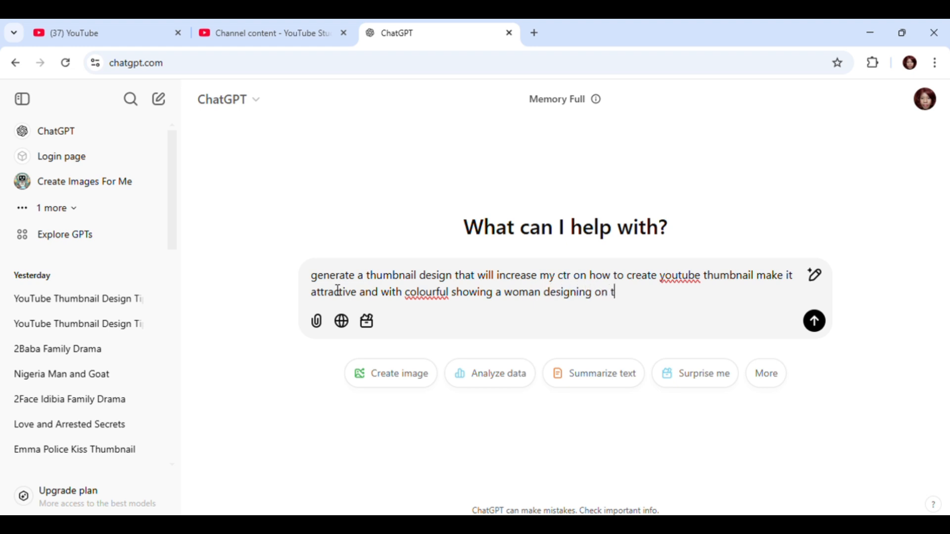
type("he system and ")
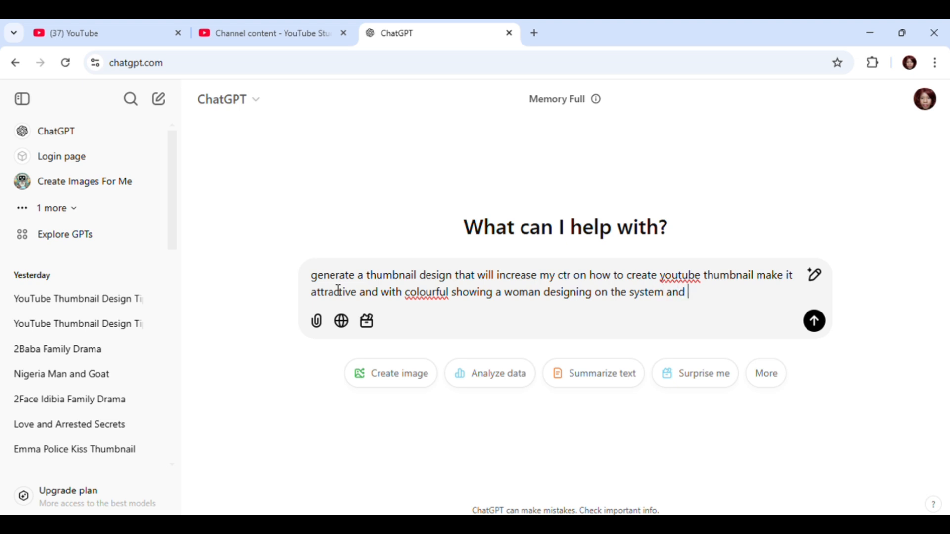
Step: Finish the prompt with the title and aspect ratio: "the title should be how to create youtube thumbnail in 16:9"
type("the title should be")
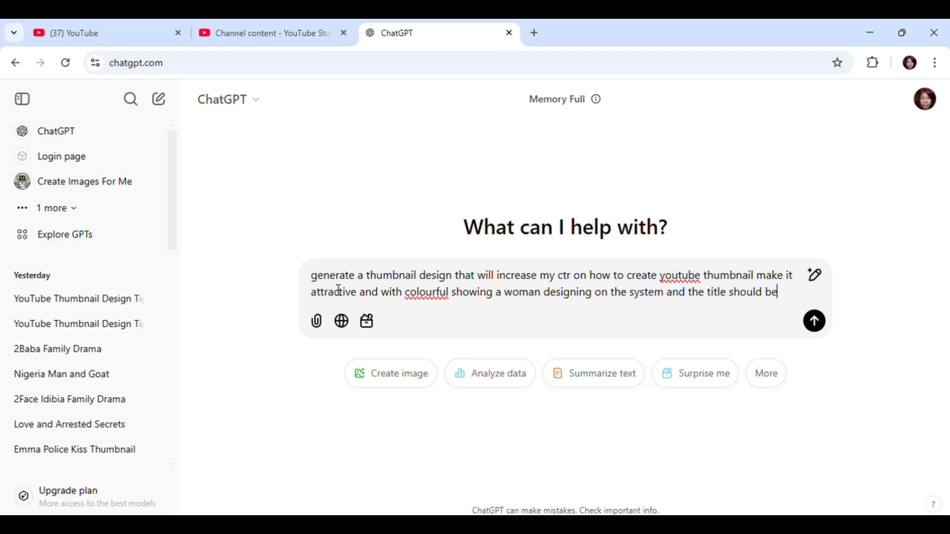
type(" how to create")
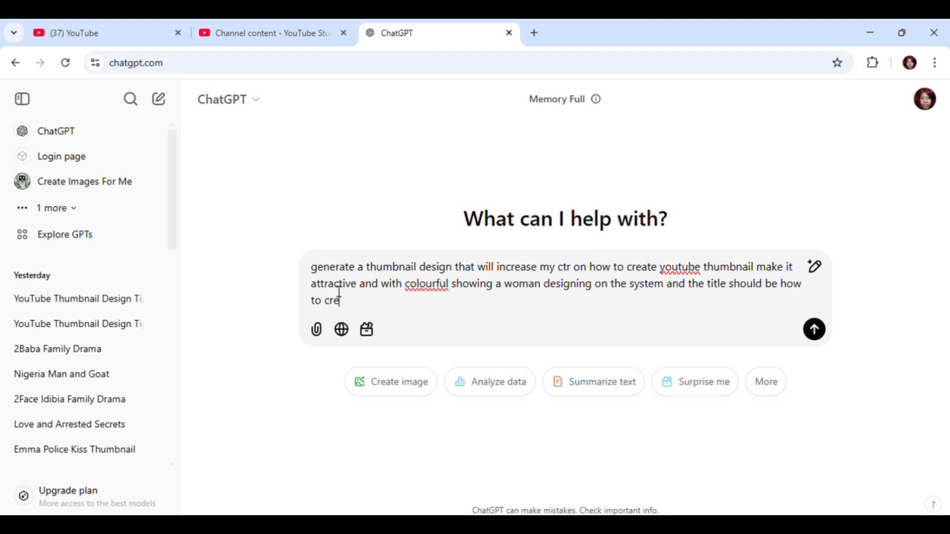
type(" youtube thumbnail")
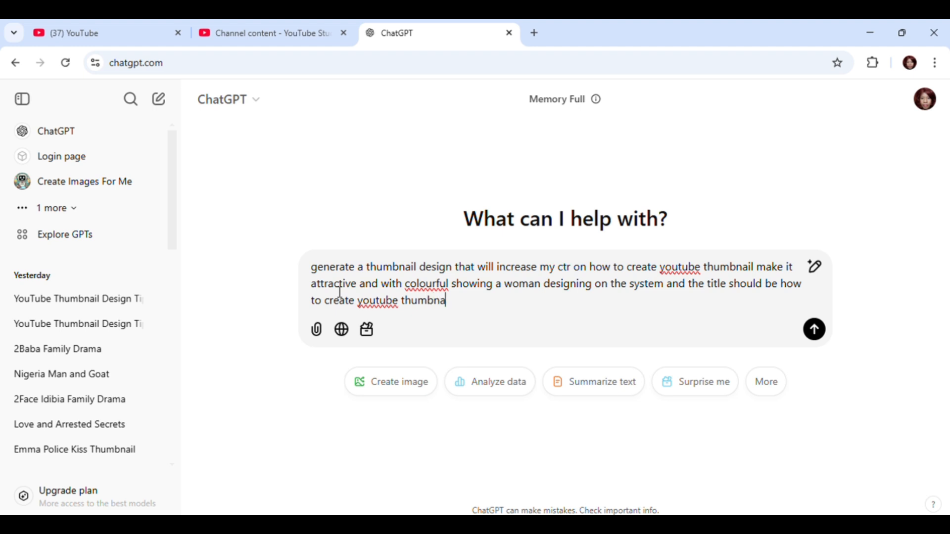
type(" in 16:9")
Step: Submit the thumbnail prompt and download the image that ChatGPT generates
left_click(814, 331)
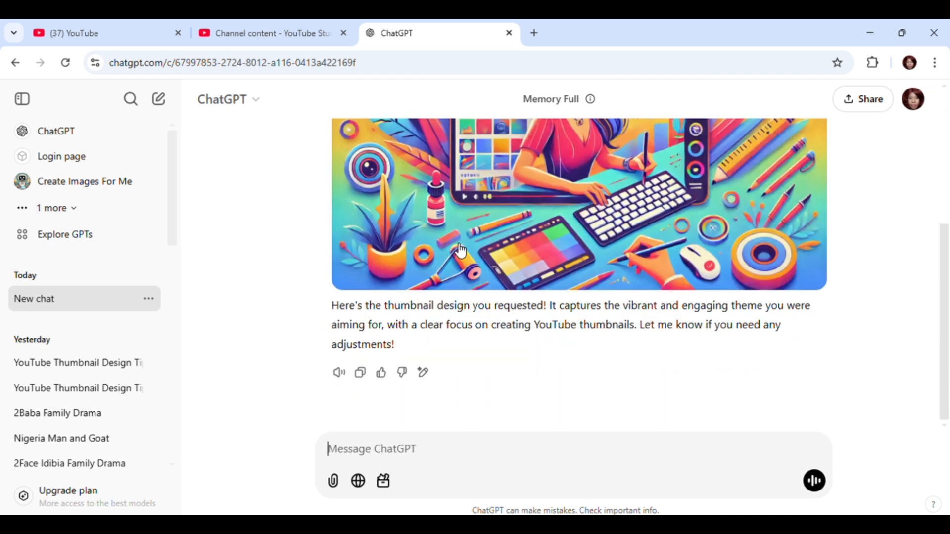
scroll(458, 250, "up", 3)
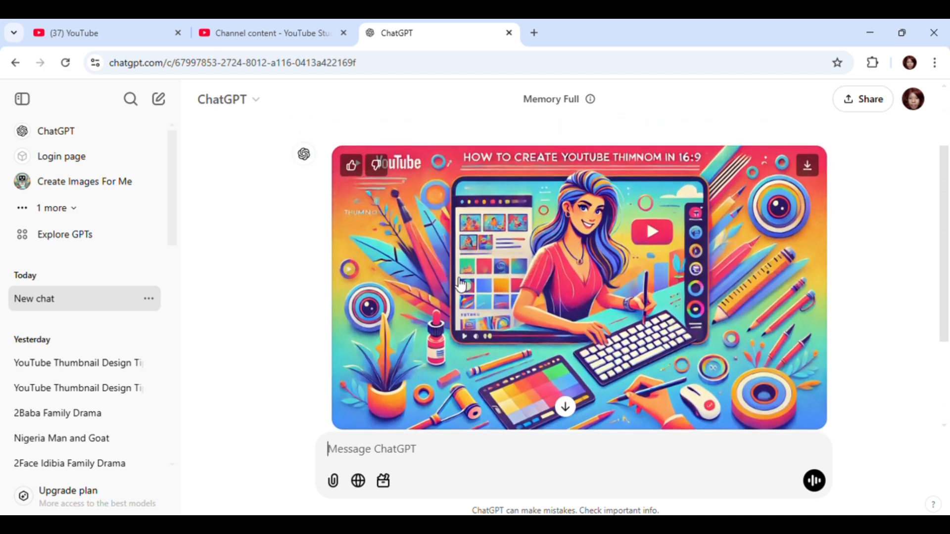
left_click(808, 165)
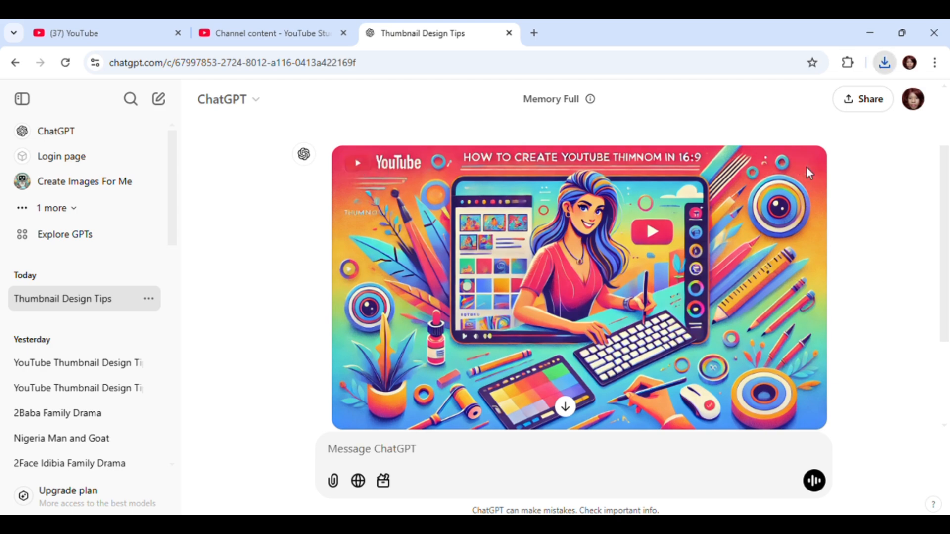